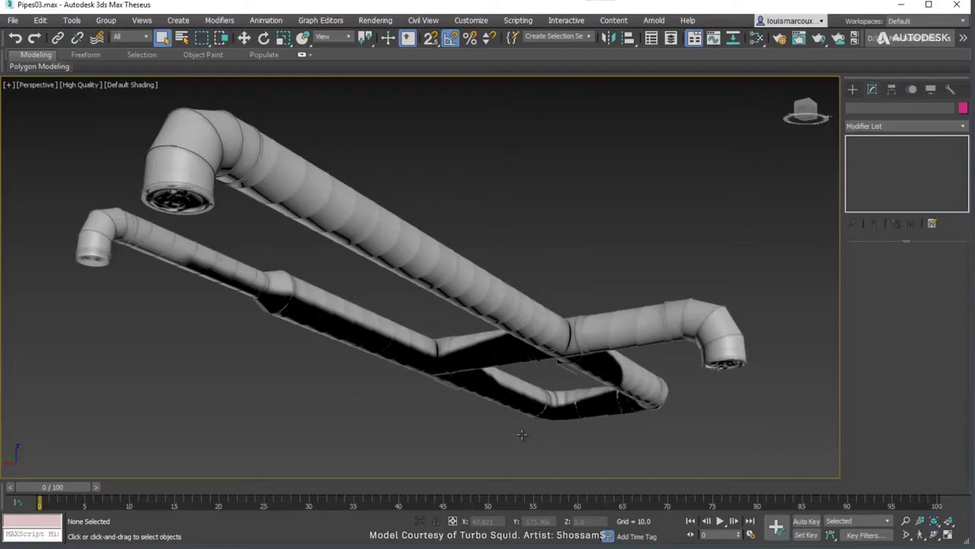
Select HVC-Tube and confirm in Channel Info it has ~96,600 faces and no map channels.
left_click(502, 299)
mouse_move(501, 299)
middle_mouse_down("alt")
mouse_move(551, 305)
mouse_move(450, 299)
mouse_move(449, 222)
middle_mouse_up("alt")
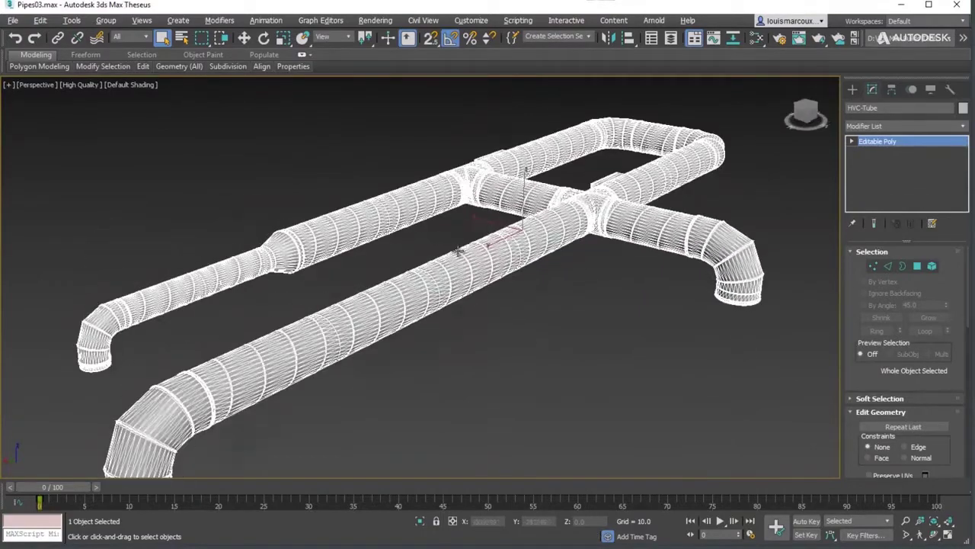
scroll(450, 223, "down", 2)
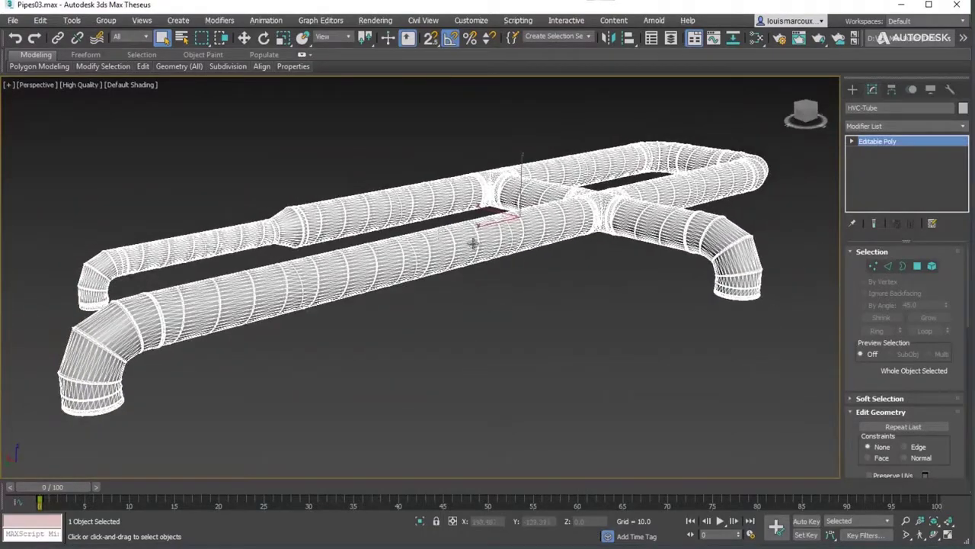
left_click(757, 38)
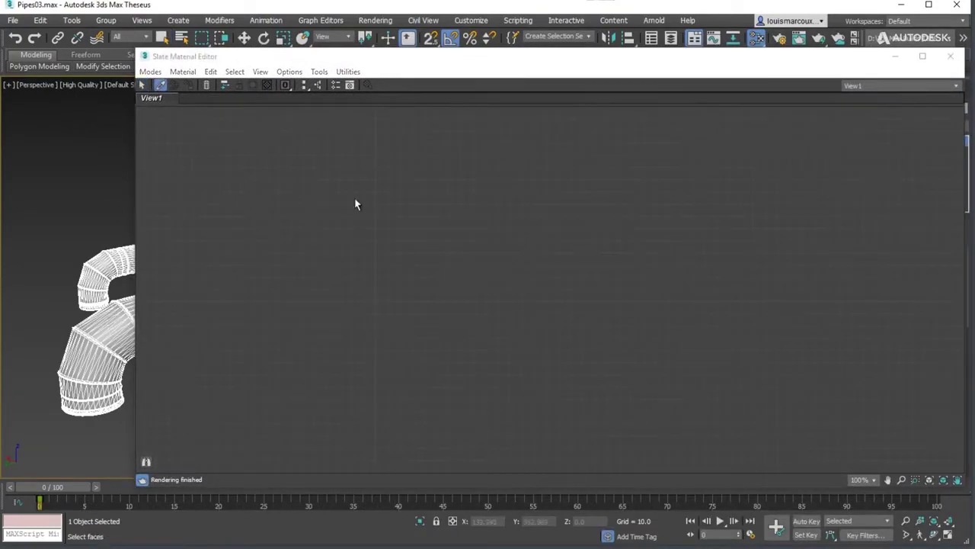
left_click(948, 57)
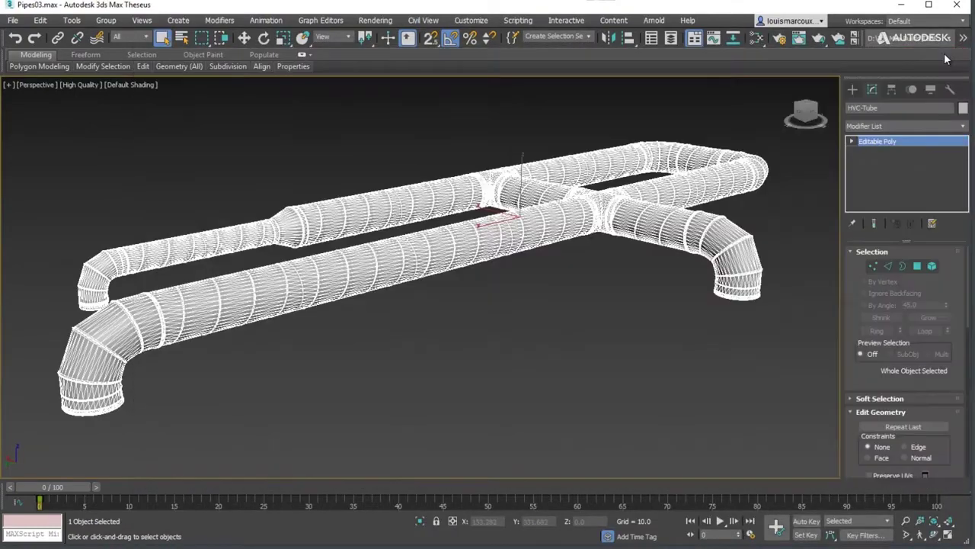
left_click(72, 20)
left_click(133, 419)
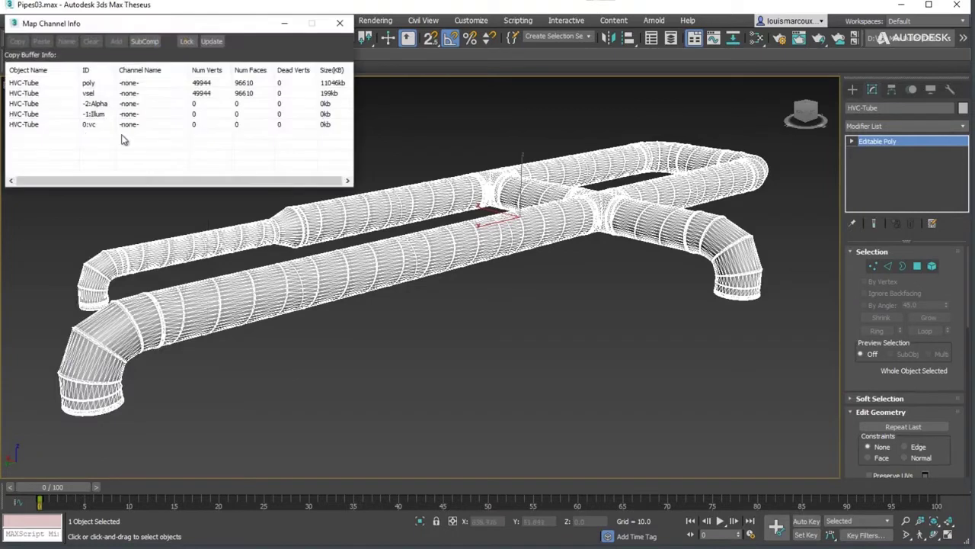
left_click(340, 23)
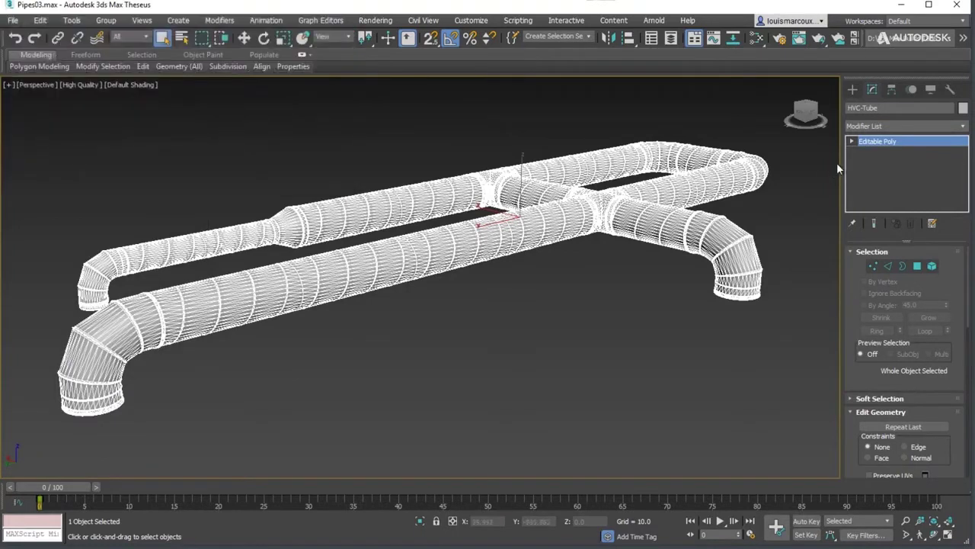
Add Unwrap UVW to HVC-Tube and flatten all its UVs at an 80° angle threshold.
left_click(896, 127)
left_click_drag(966, 205, 966, 506)
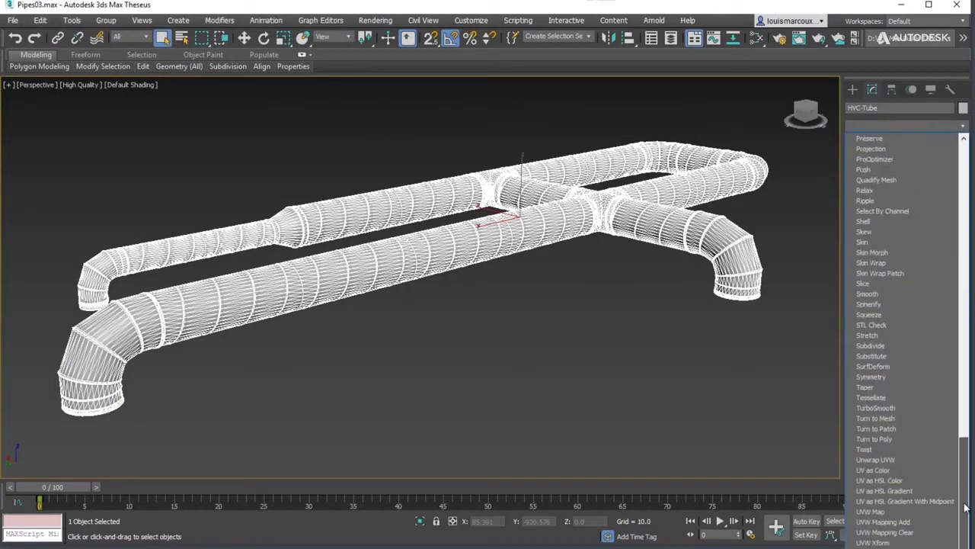
left_click(885, 464)
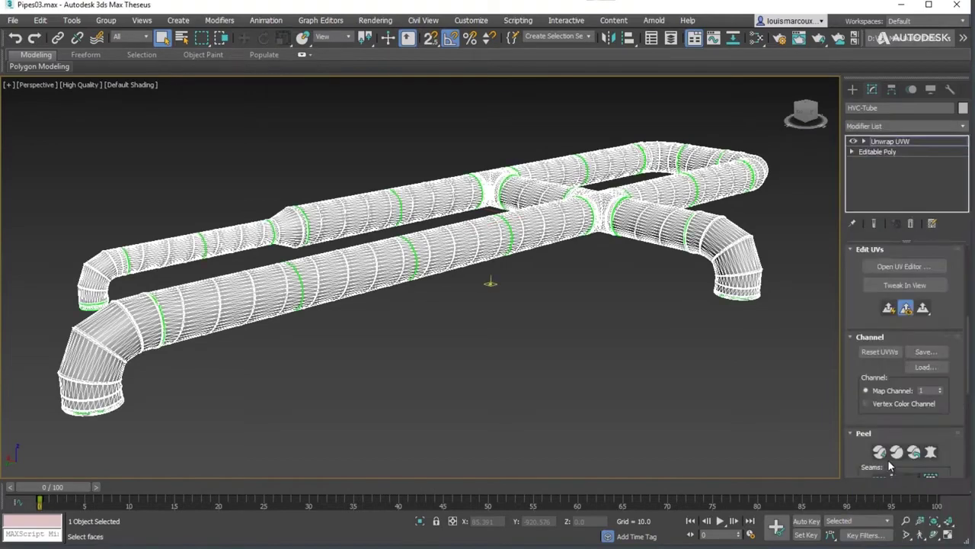
left_click(900, 265)
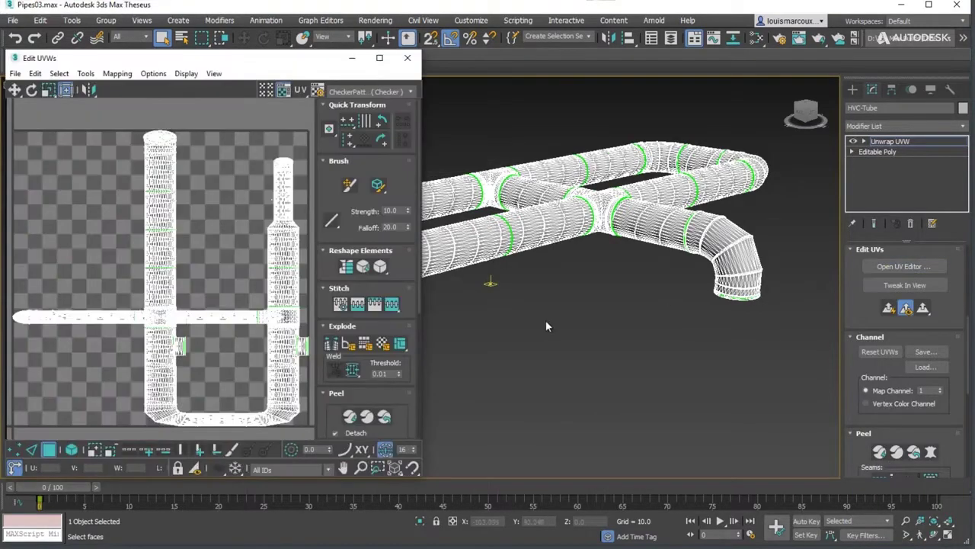
key("ctrl+a")
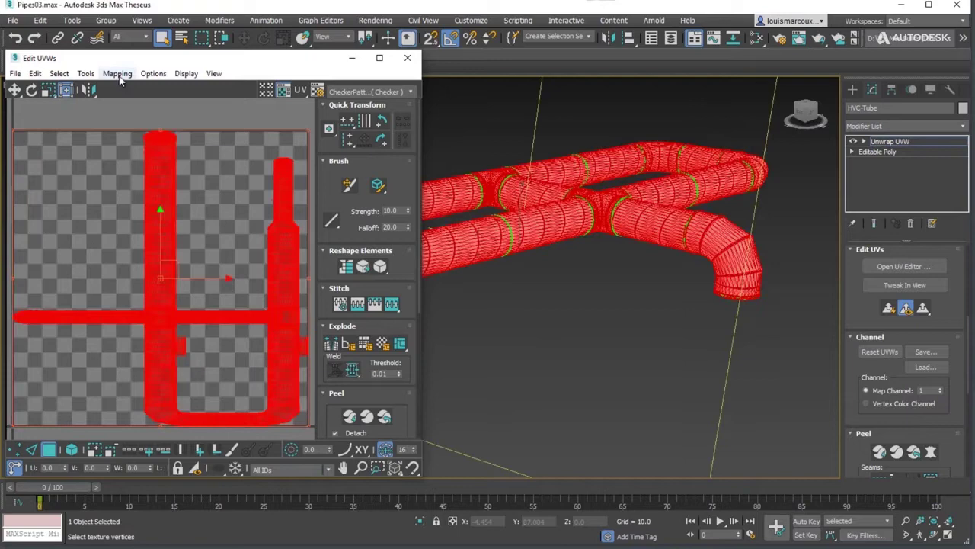
left_click(117, 74)
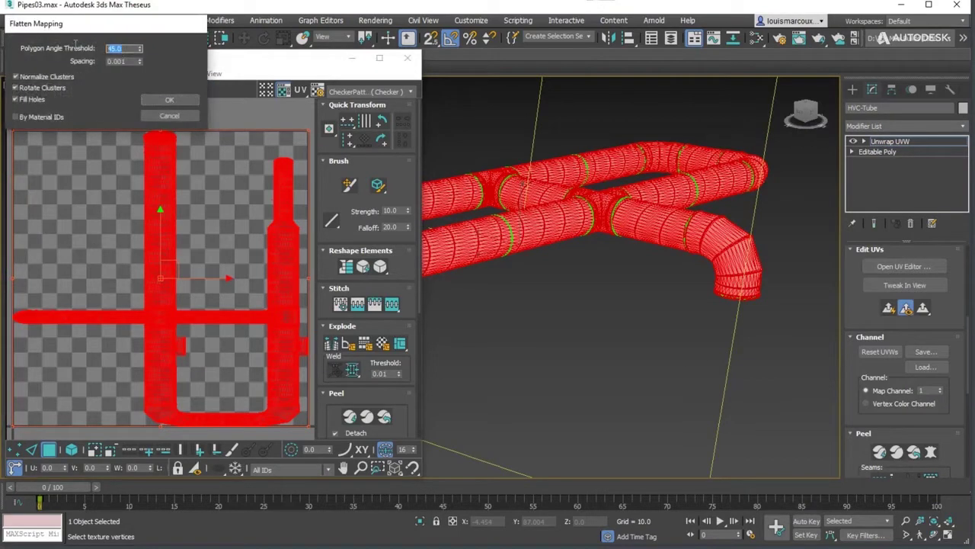
left_click(169, 100)
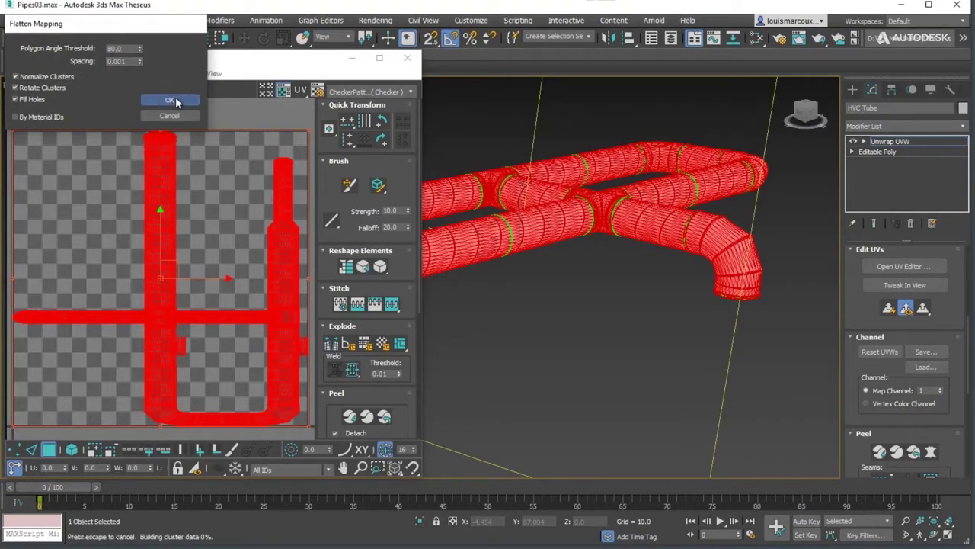
left_click(409, 61)
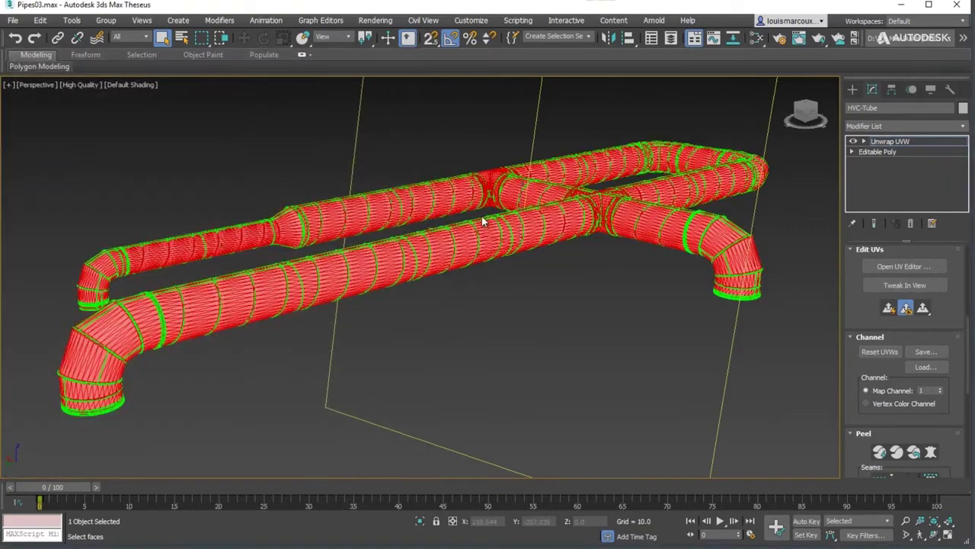
Collapse HVC-Tube to an editable poly, then briefly view and close the Surface Map panel.
right_click(481, 220)
left_click(625, 356)
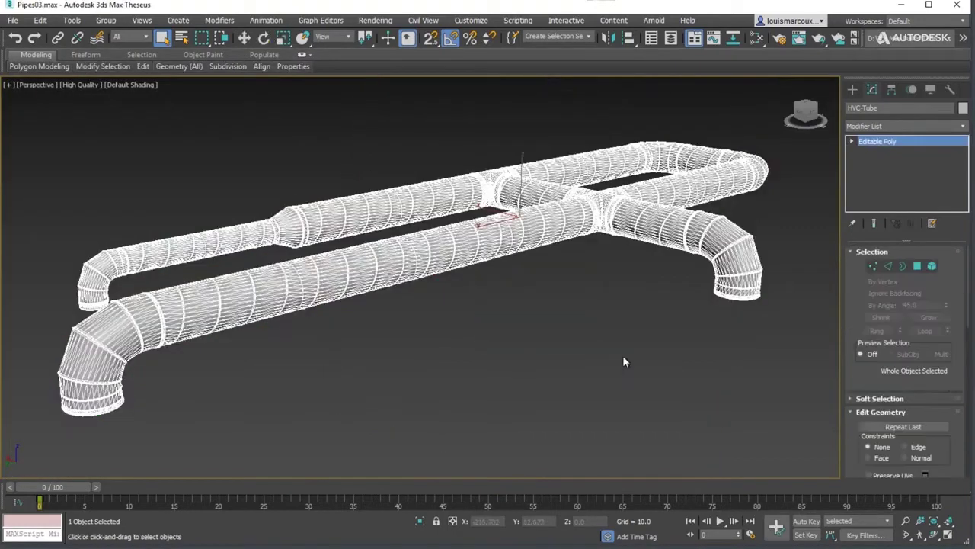
left_click(375, 20)
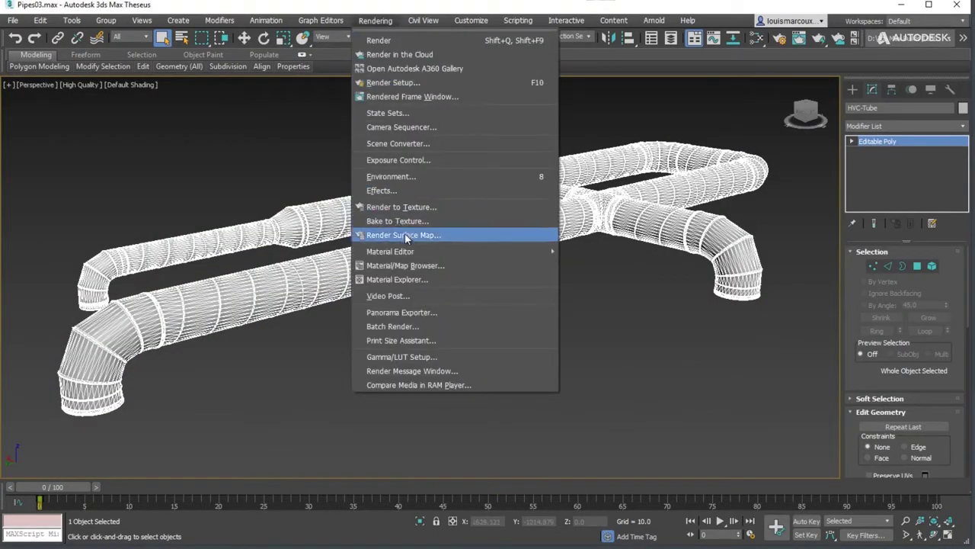
left_click(408, 234)
left_click_drag(131, 227, 358, 122)
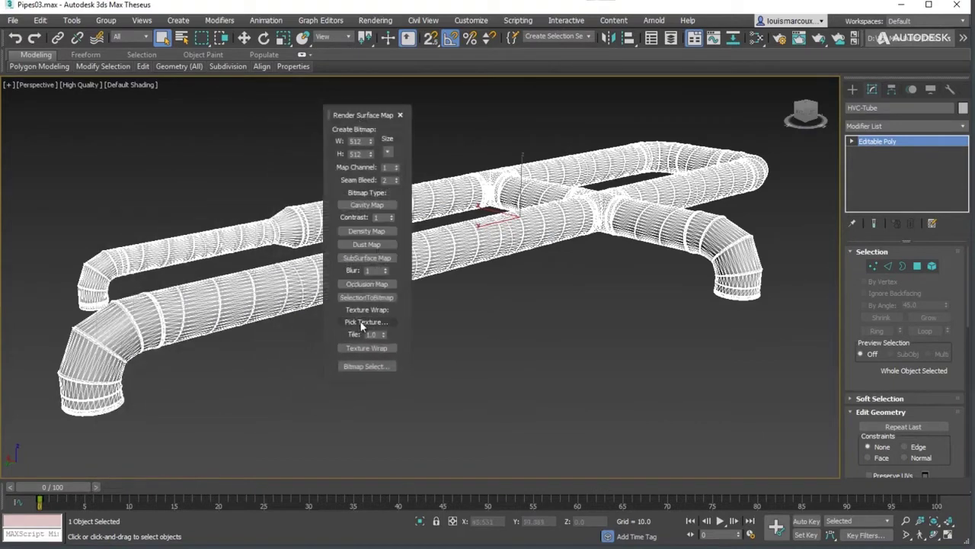
left_click(399, 115)
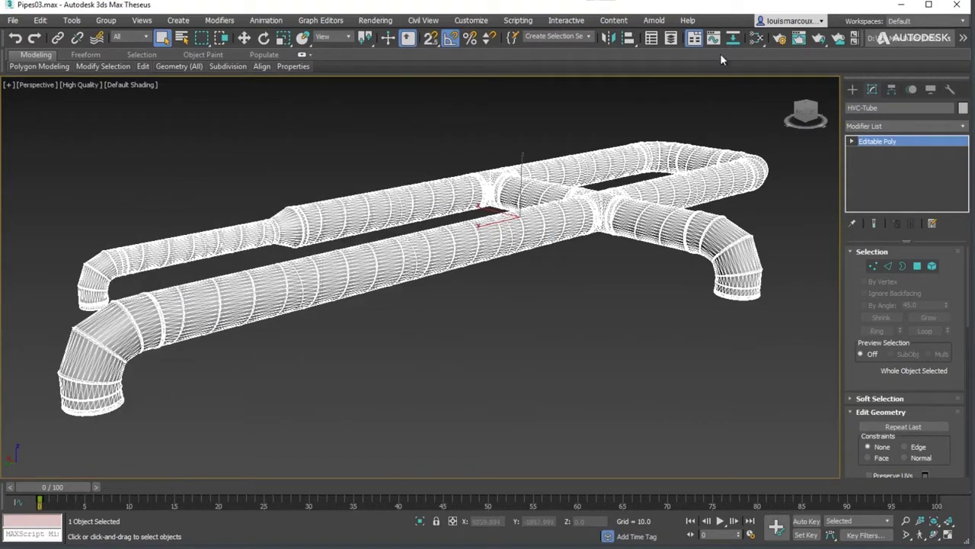
In the Slate Material Editor, create a Bitmap node loaded with Aluminium_Color.jpg.
left_click(756, 38)
left_click_drag(558, 67, 444, 58)
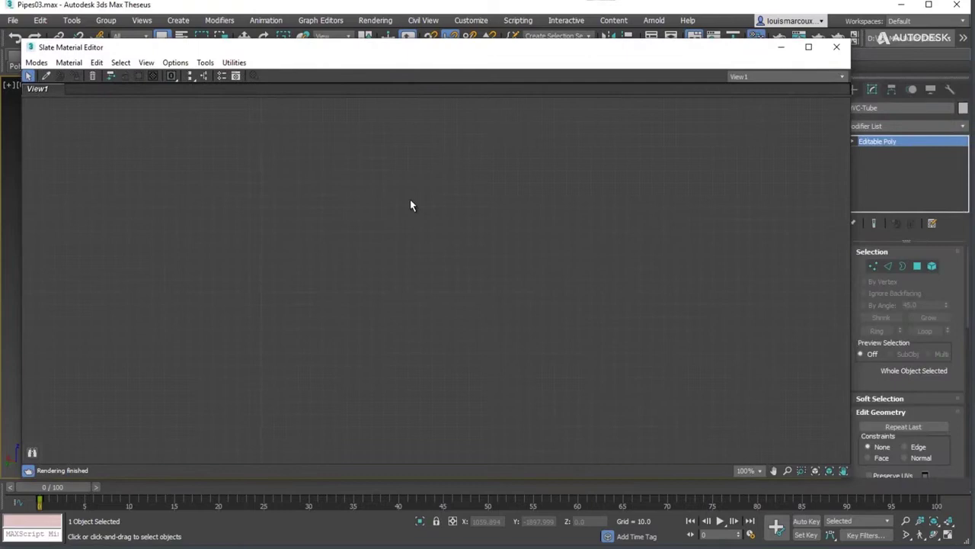
right_click(300, 198)
mouse_move(446, 228)
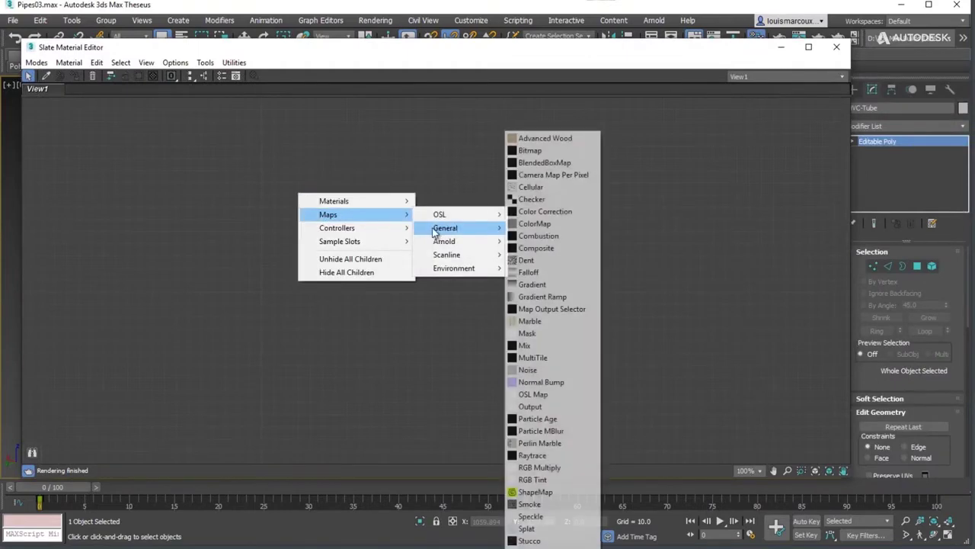
left_click(531, 150)
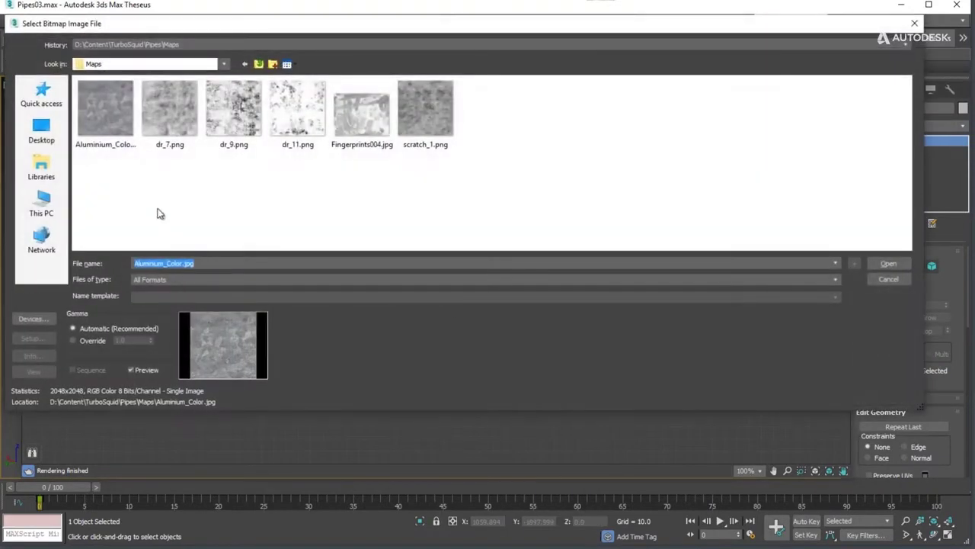
left_click(105, 110)
left_click(889, 263)
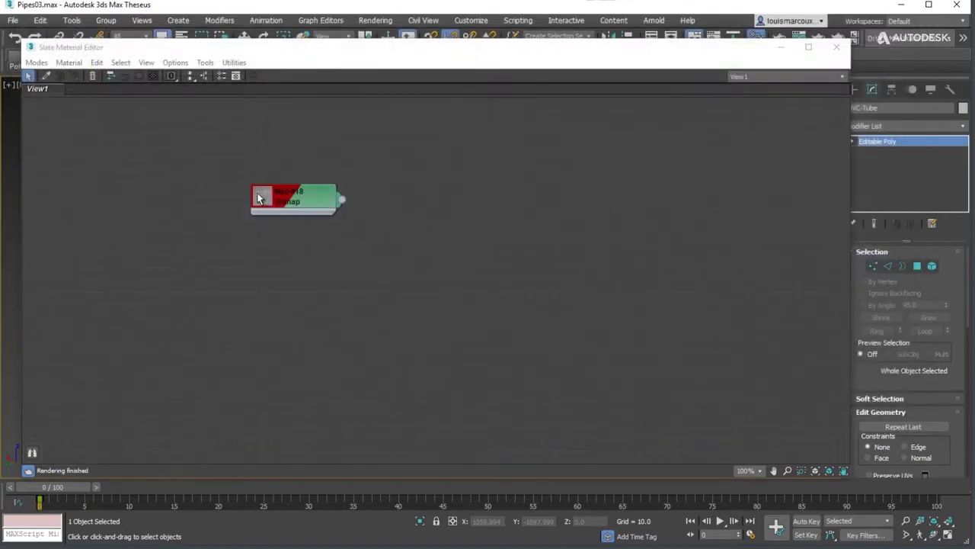
double_click(257, 198)
mouse_move(302, 198)
left_mouse_down()
mouse_move(235, 221)
mouse_move(337, 241)
left_mouse_up()
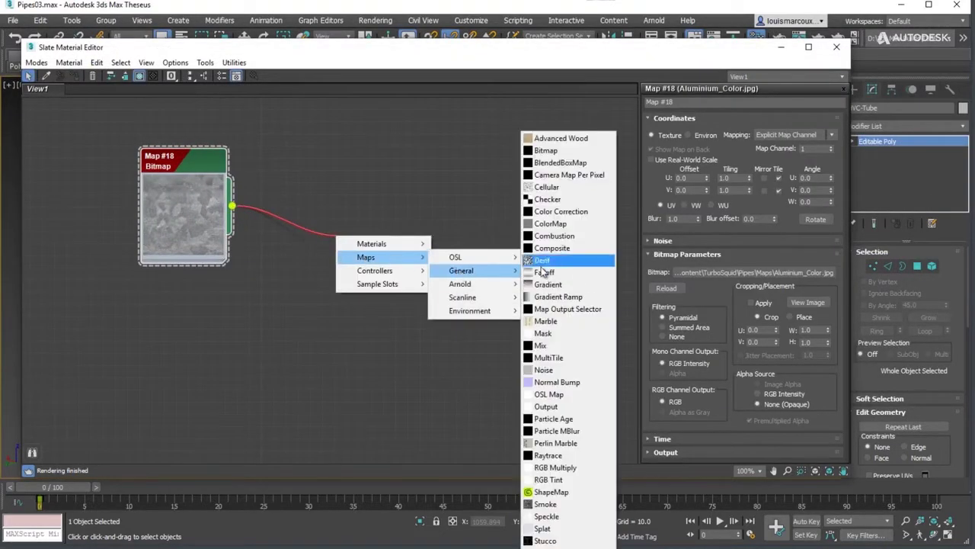
Add a Color Correction map from the bitmap, inverted, with contrast 100 and lowered brightness.
left_click(561, 211)
double_click(298, 239)
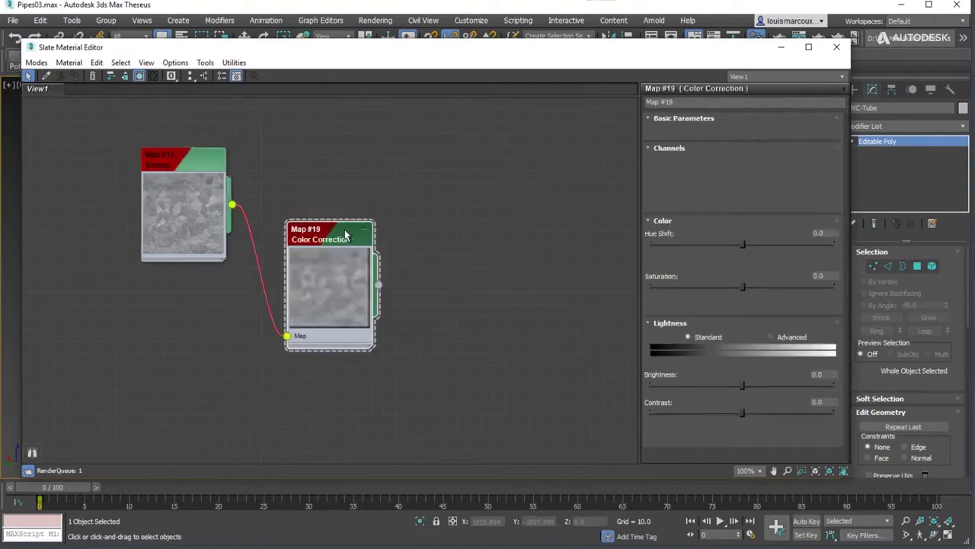
left_click_drag(299, 232, 370, 171)
left_click(652, 189)
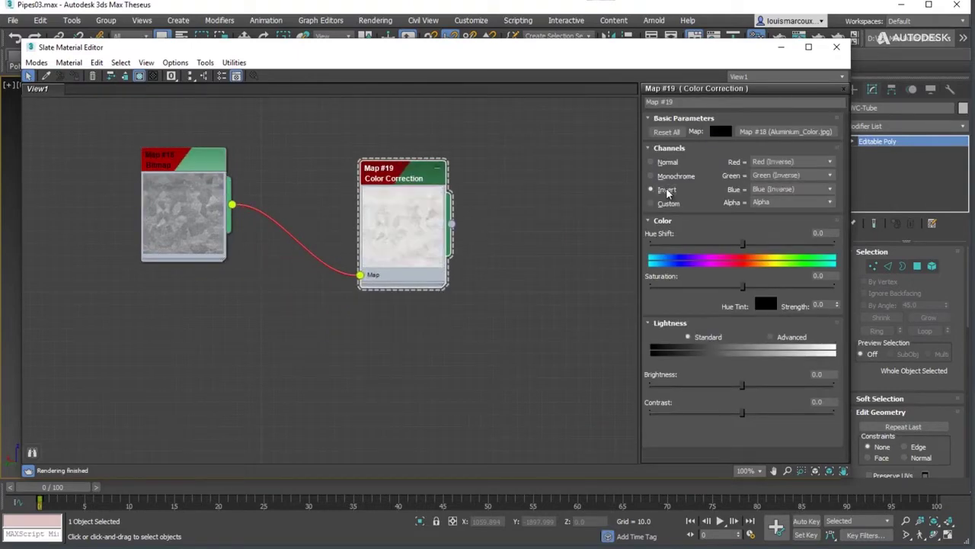
left_click_drag(743, 404, 844, 421)
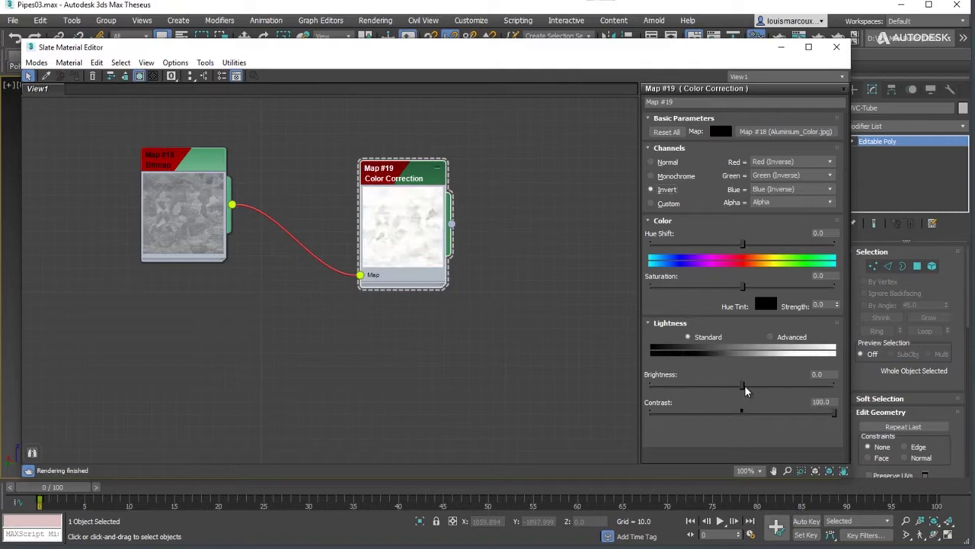
left_click_drag(743, 389, 656, 409)
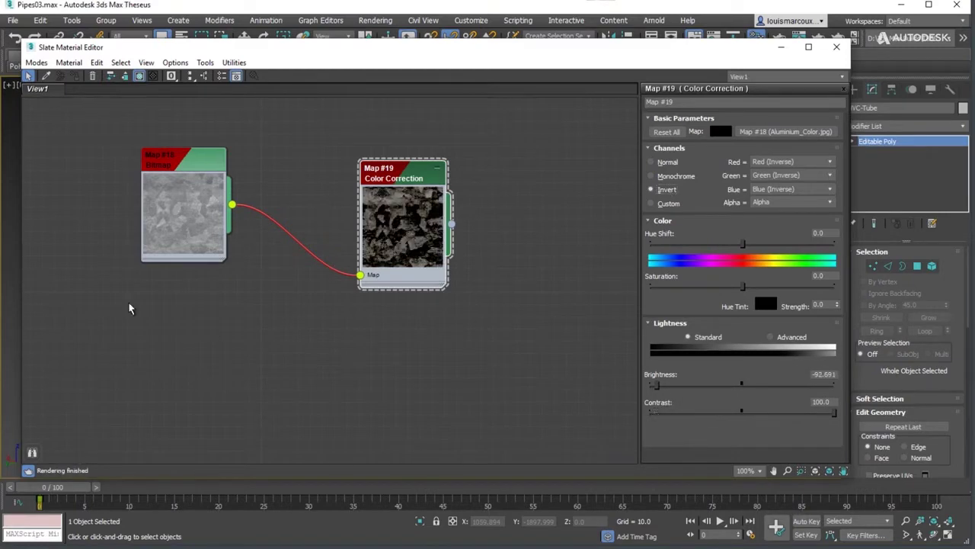
Add a second Color Correction map from the bitmap with contrast 100 and raised brightness.
left_click_drag(362, 352, 363, 349)
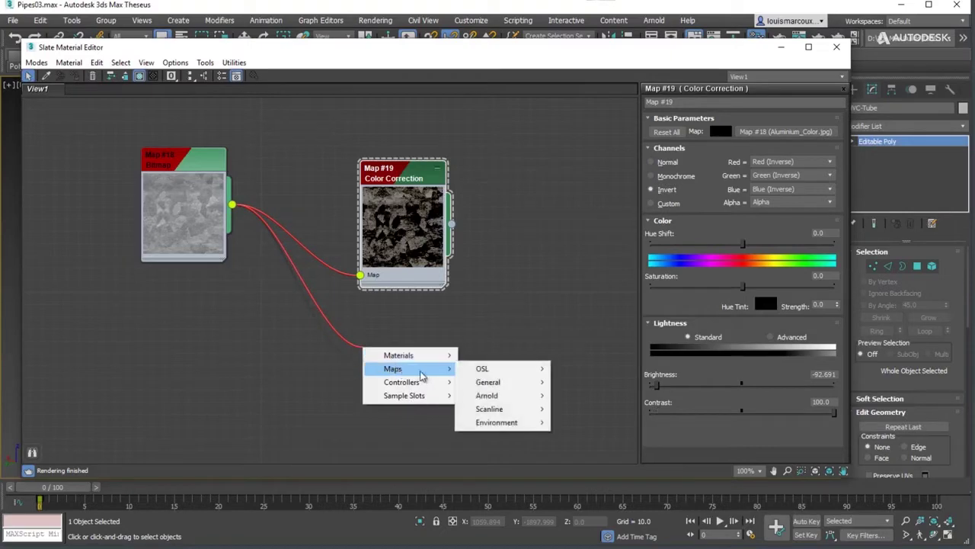
left_click(602, 211)
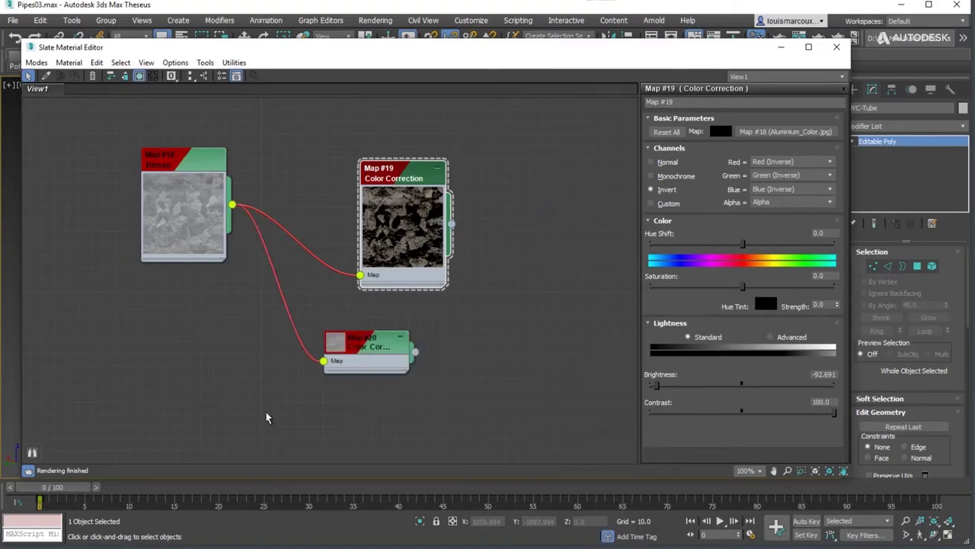
left_click(361, 349)
left_click_drag(362, 349, 398, 325)
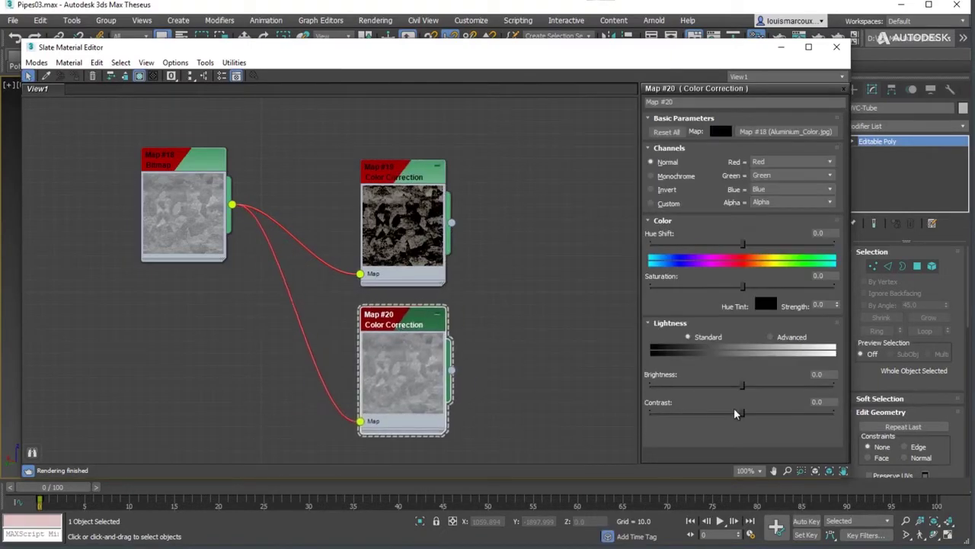
mouse_move(744, 412)
left_mouse_down()
mouse_move(780, 400)
mouse_move(766, 385)
mouse_move(778, 384)
left_mouse_up()
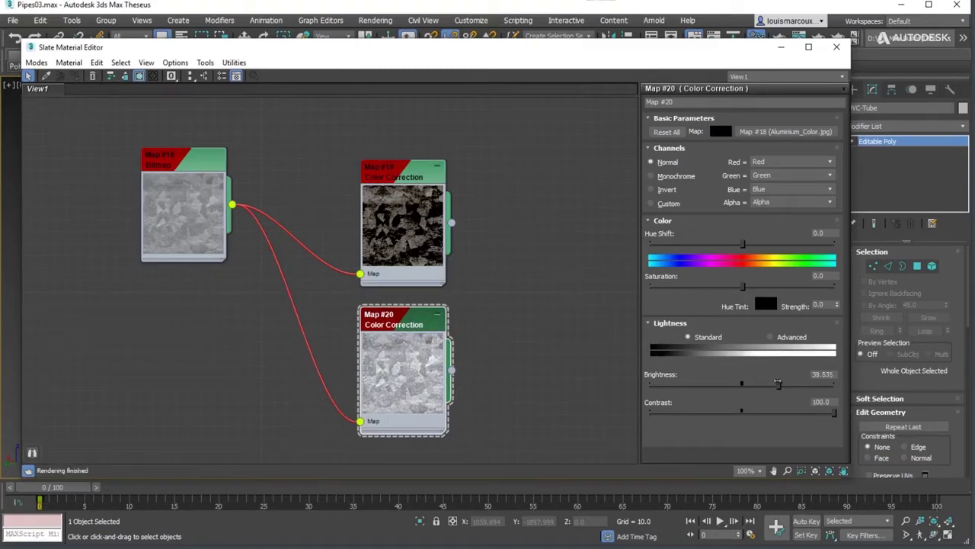
Add a BlendedBoxMap and wire it into both Color Correction maps (Map #19 and #20).
right_click(279, 169)
mouse_move(309, 186)
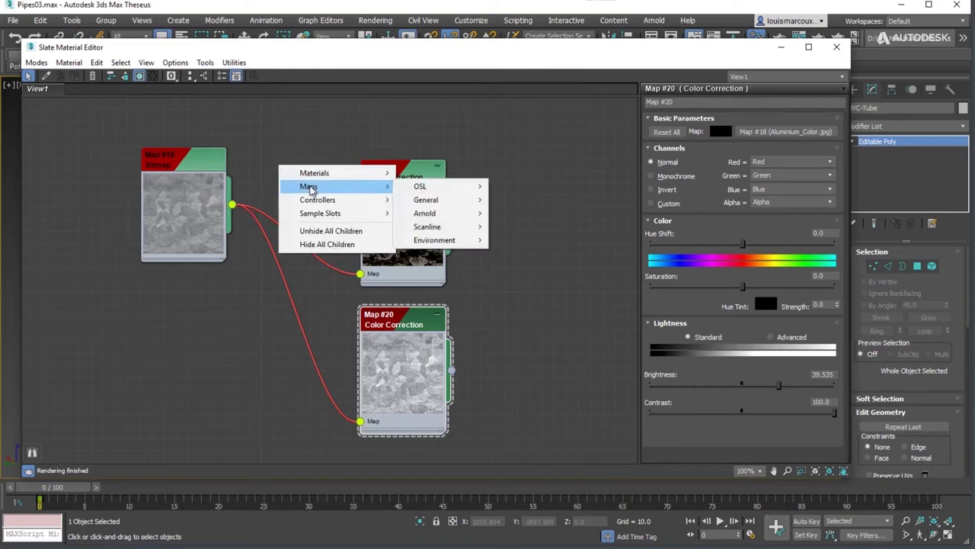
left_click(525, 162)
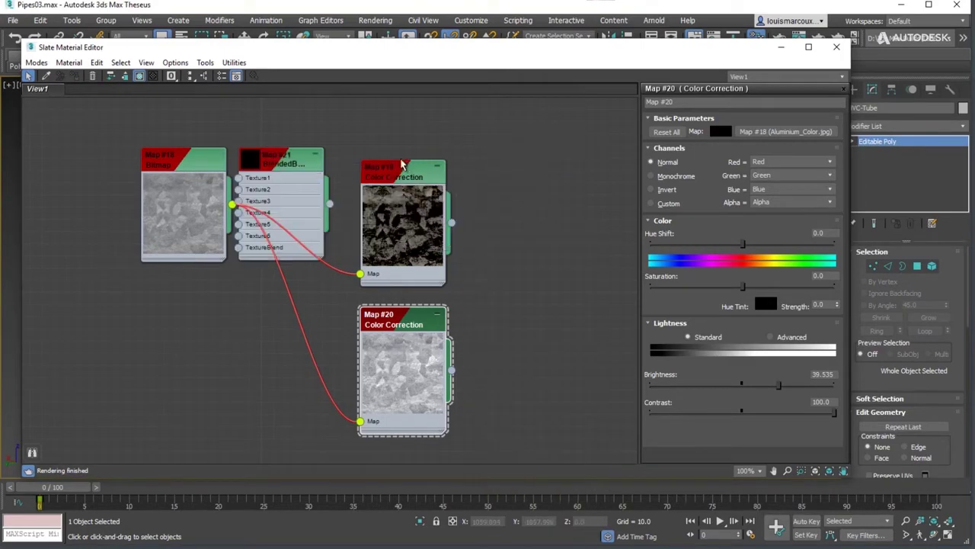
left_click_drag(386, 172, 507, 148)
left_click_drag(401, 325, 479, 323)
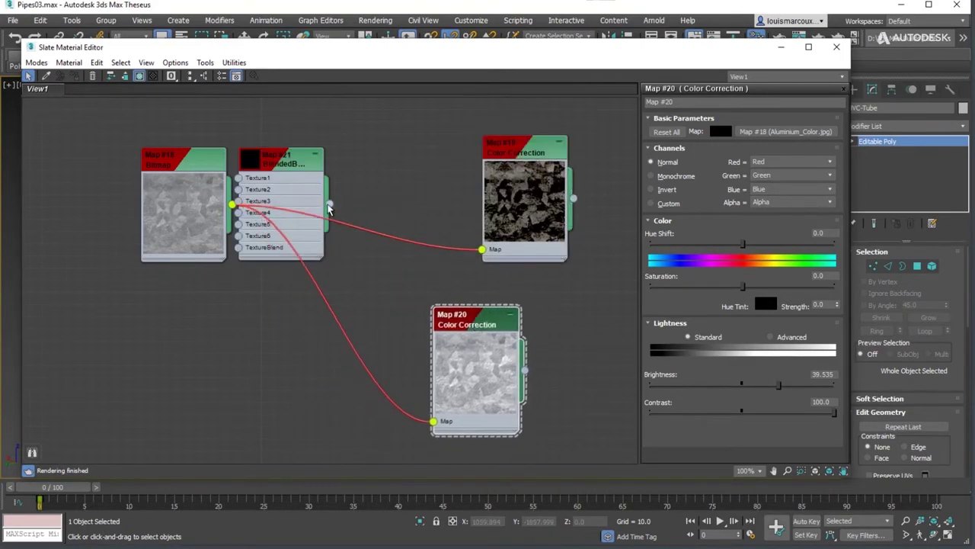
left_click_drag(329, 207, 434, 420)
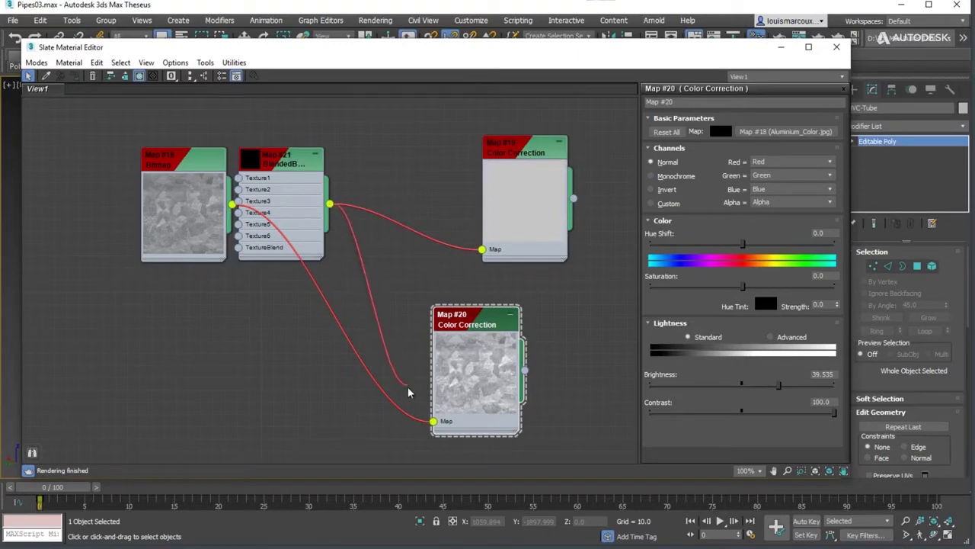
left_click_drag(296, 167, 344, 182)
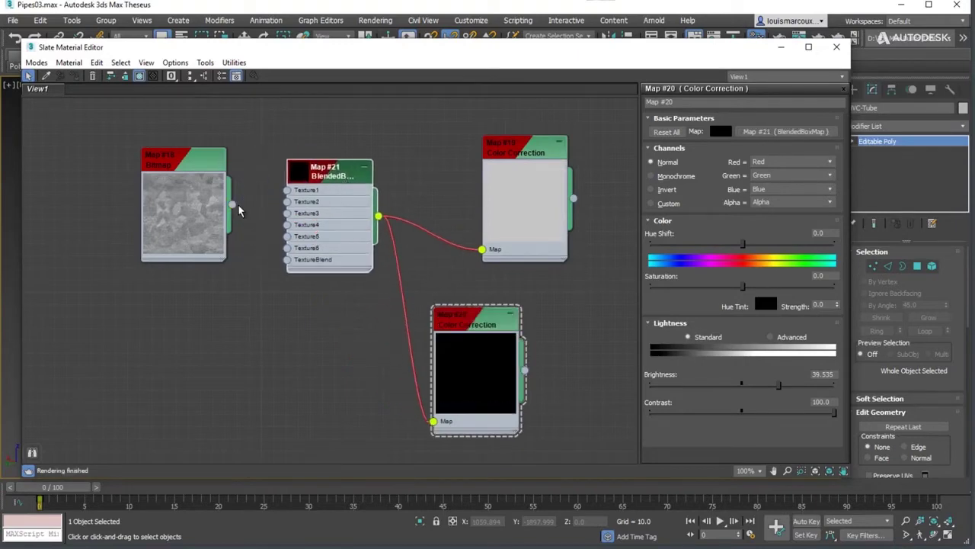
Set the BlendedBoxMap to one projection with Cube Uniform-Size projection.
left_click(339, 178)
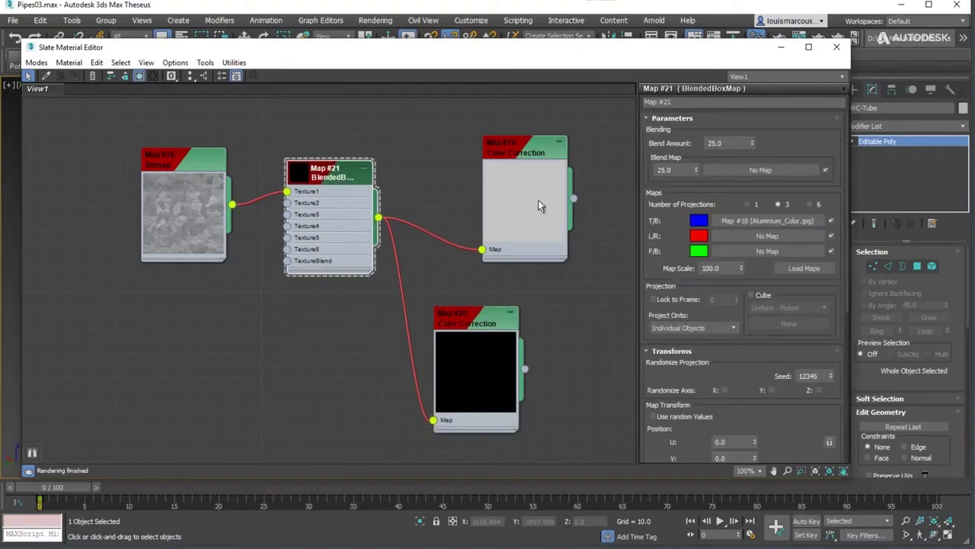
left_click(754, 204)
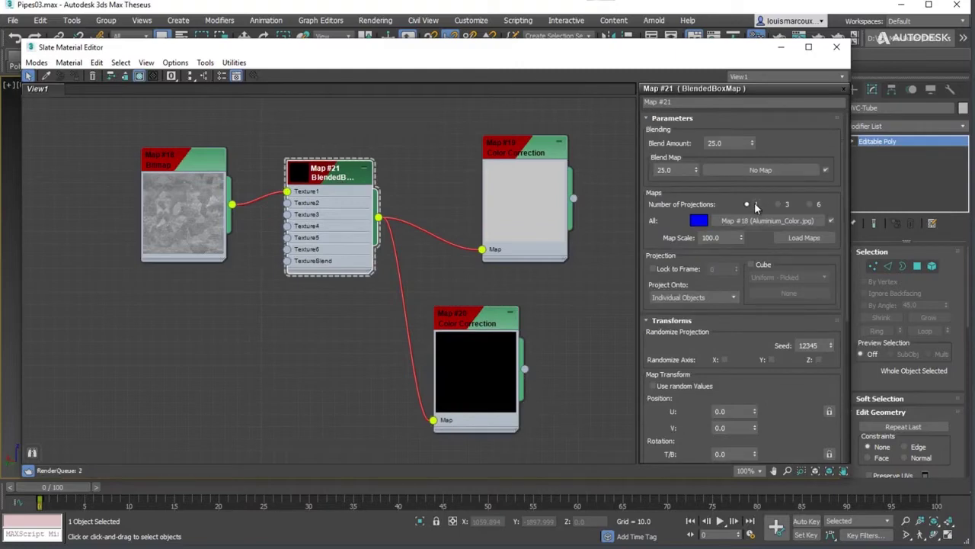
left_click(750, 264)
left_click(784, 277)
left_click(779, 315)
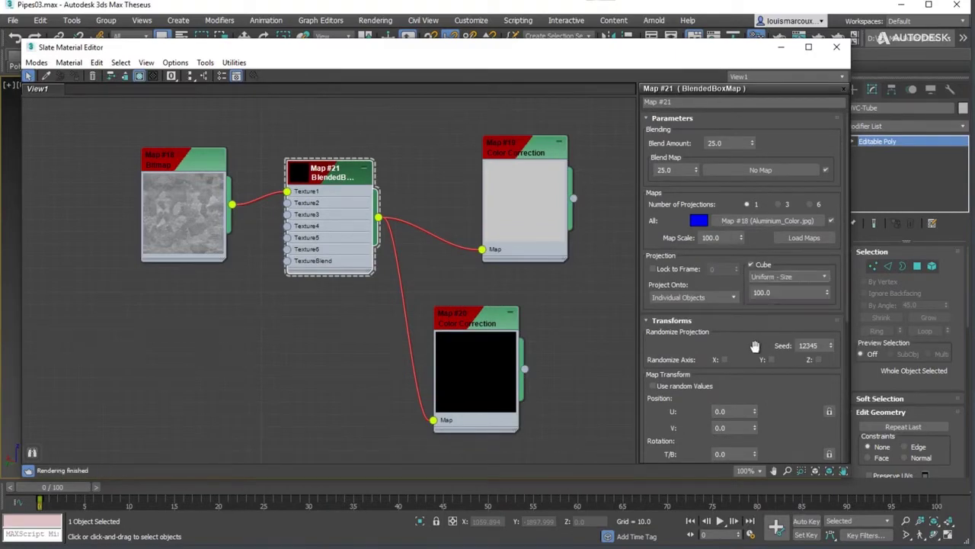
Tidy the node graph and shrink the material editor to reveal the pipes.
left_click_drag(472, 321, 522, 309)
scroll(521, 308, "down", 2)
middle_click_drag(521, 308, 353, 255)
left_click_drag(848, 463, 650, 409)
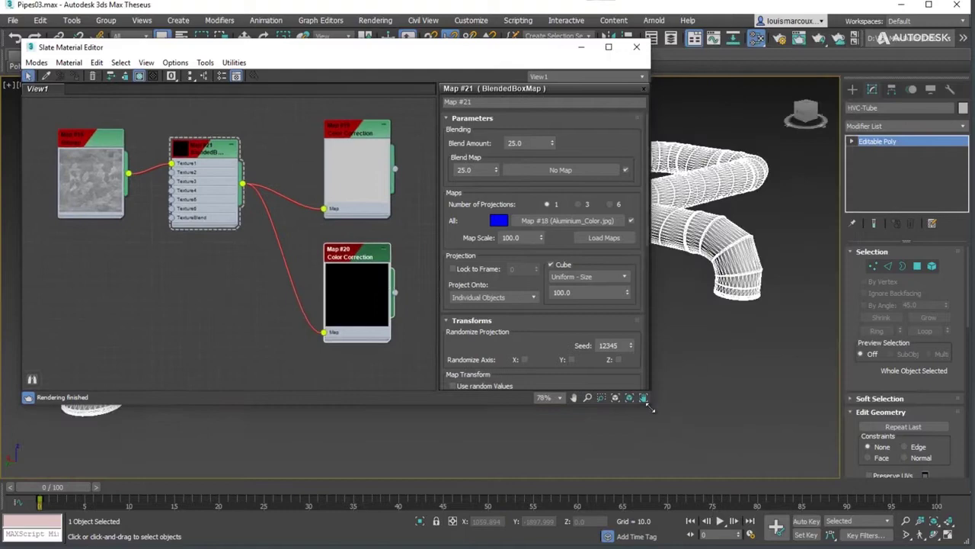
left_click_drag(305, 48, 366, 200)
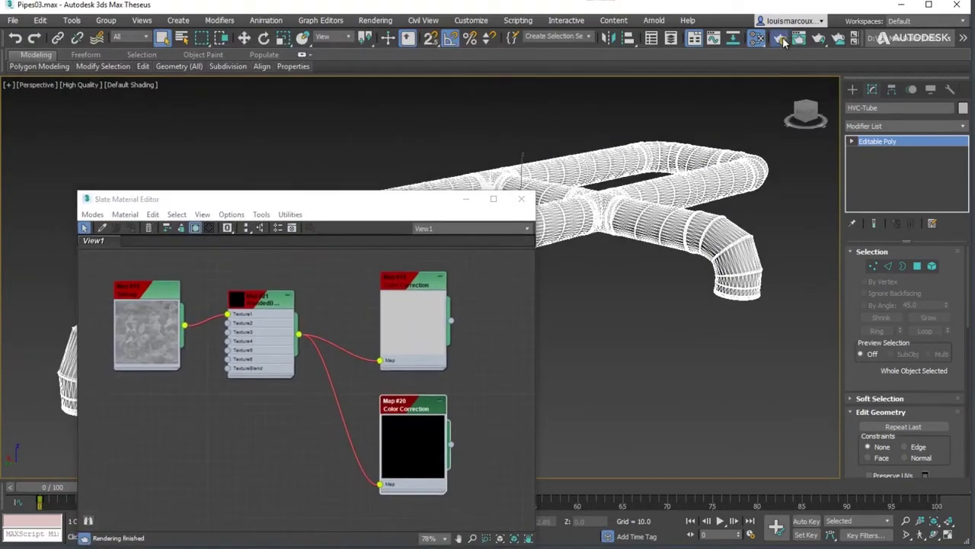
left_click(783, 41)
Switch the renderer to Scanline Renderer in Render Setup.
left_click(465, 161)
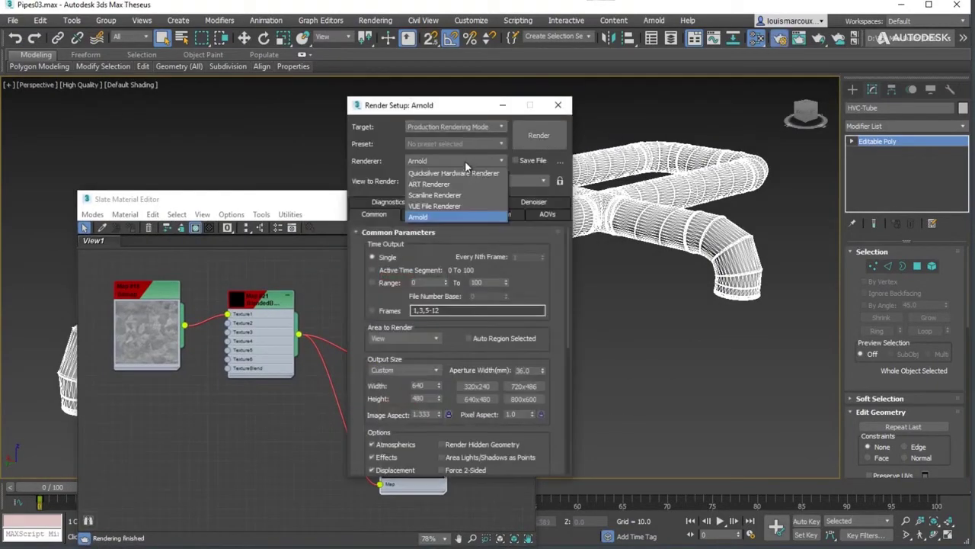
left_click(439, 195)
left_click(556, 109)
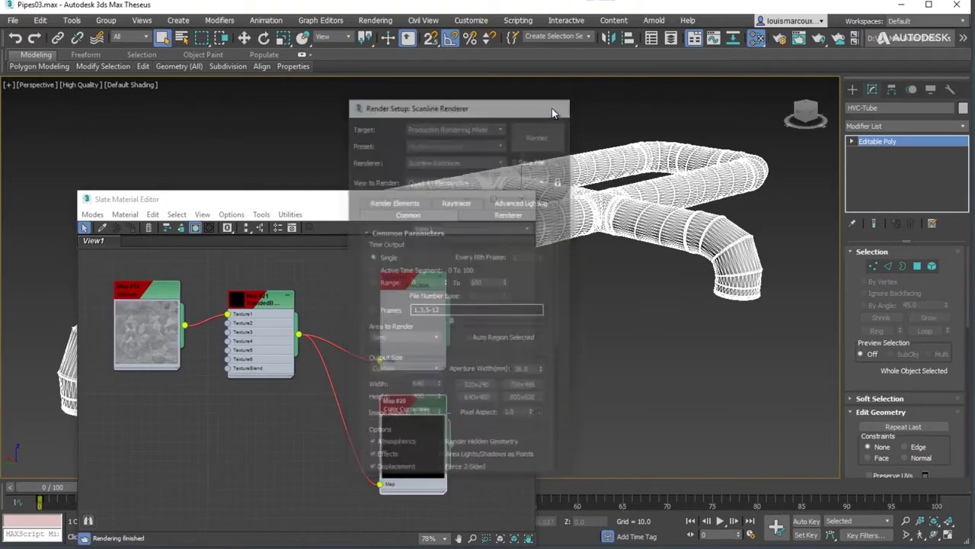
Queue three Override bake maps for HVC-Tube in Bake to Texture.
left_click(375, 21)
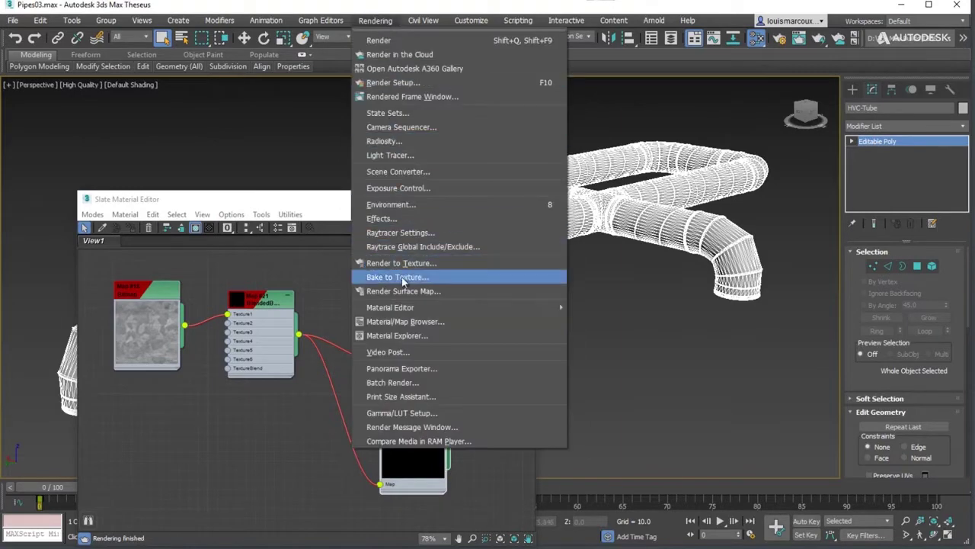
left_click(402, 277)
left_click(259, 103)
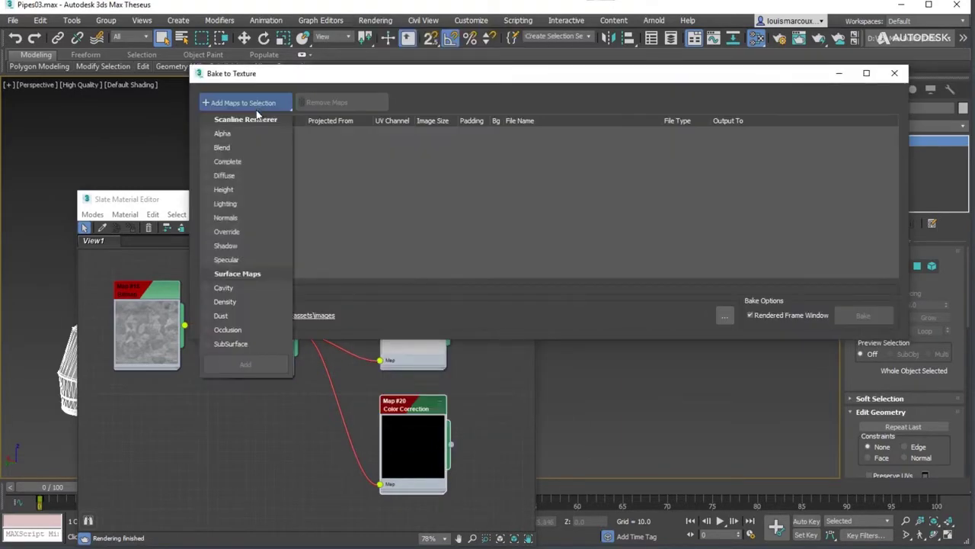
left_click(226, 231)
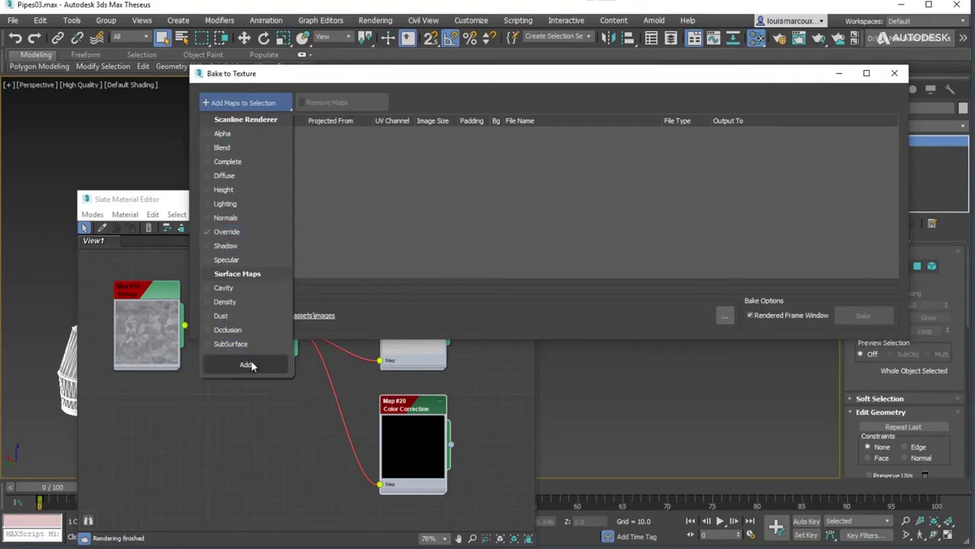
left_click(249, 365)
left_click(243, 102)
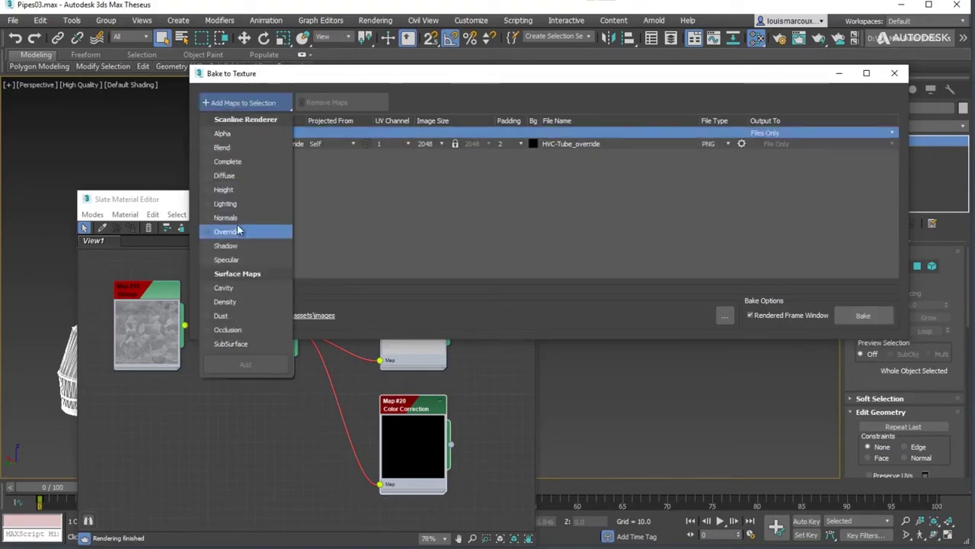
left_click(238, 231)
left_click(245, 365)
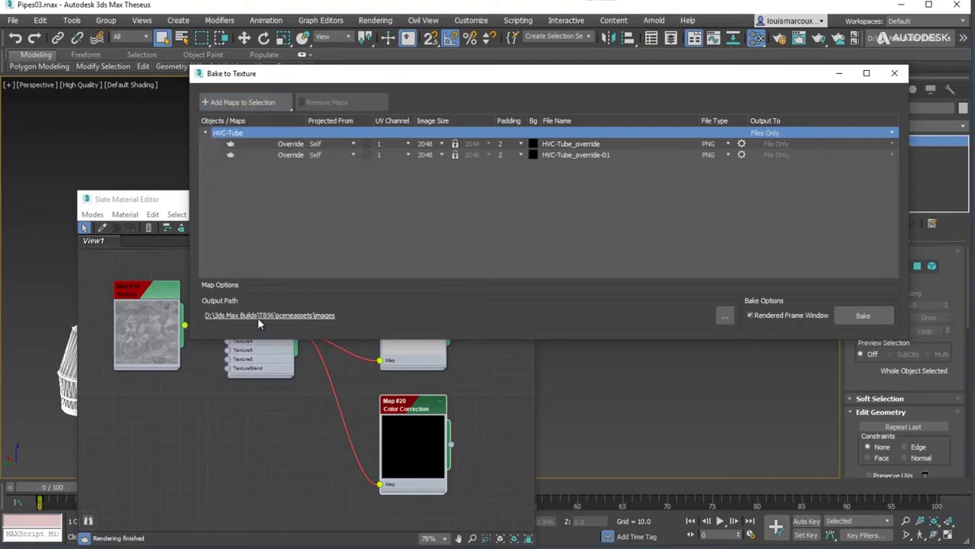
left_click(246, 107)
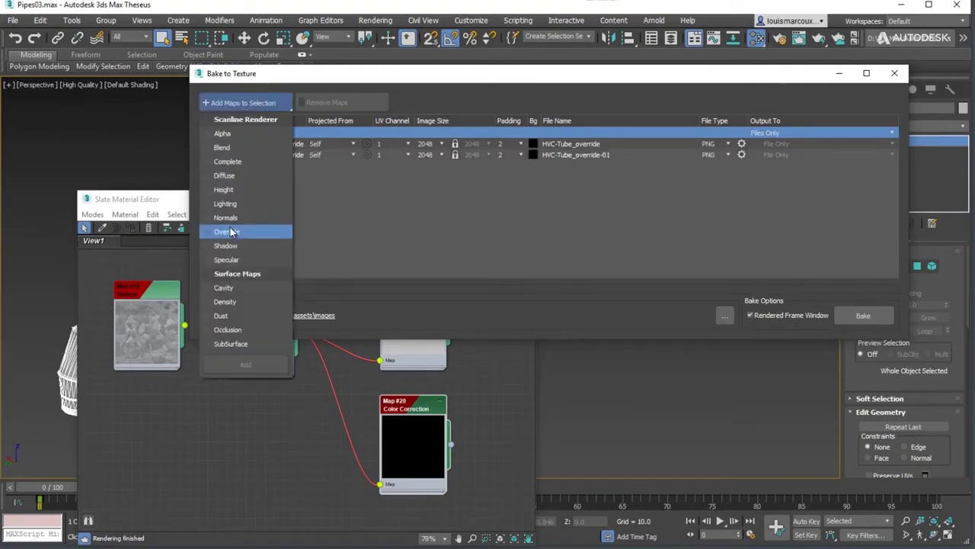
left_click(233, 232)
left_click(256, 363)
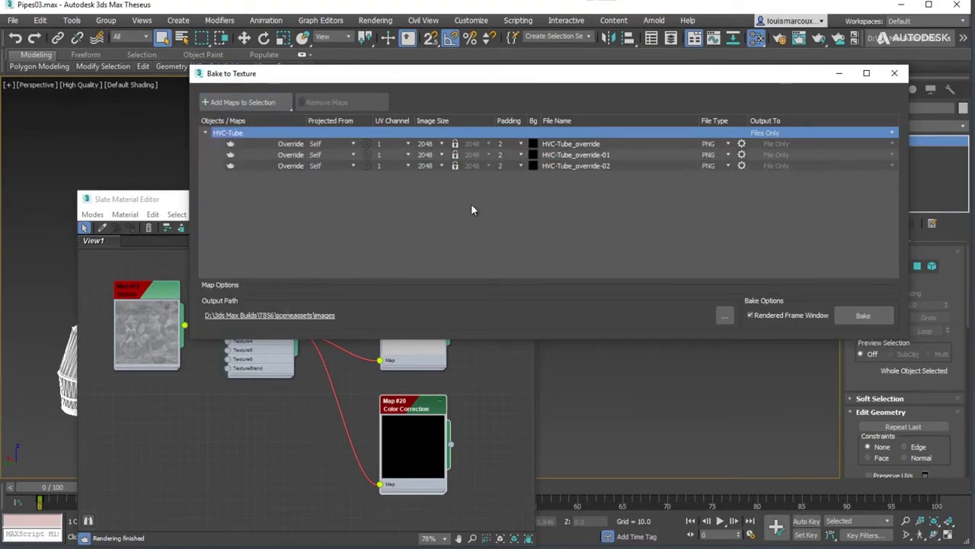
Set all three bakes to 4096 and name their files HVC-Tube_color, _metal and _rough.
left_click(427, 144, "shift")
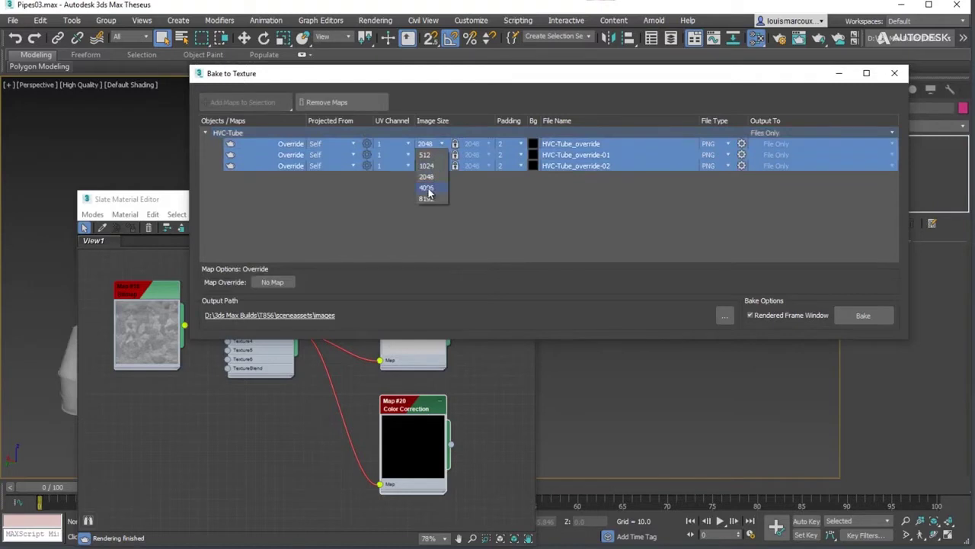
left_click(427, 187)
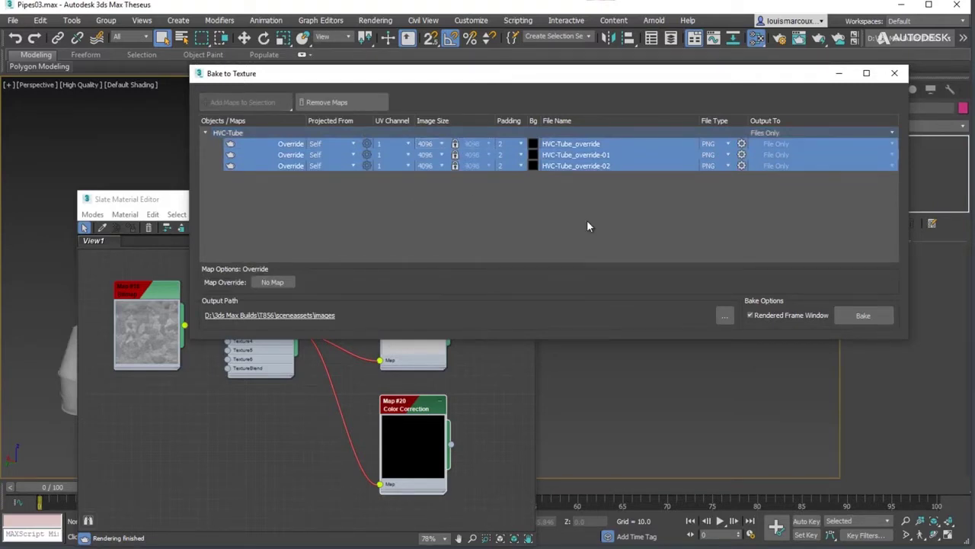
left_click(587, 222)
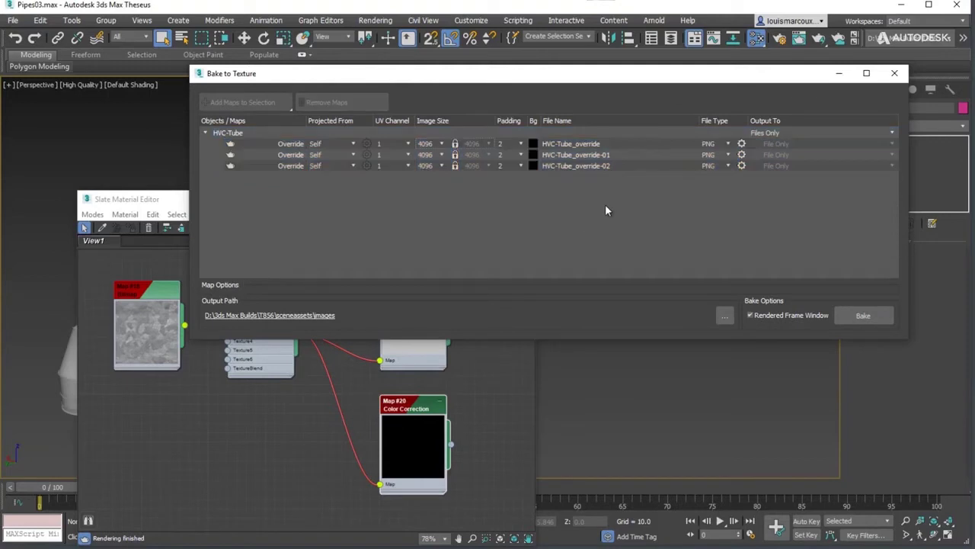
double_click(599, 144)
type("colo")
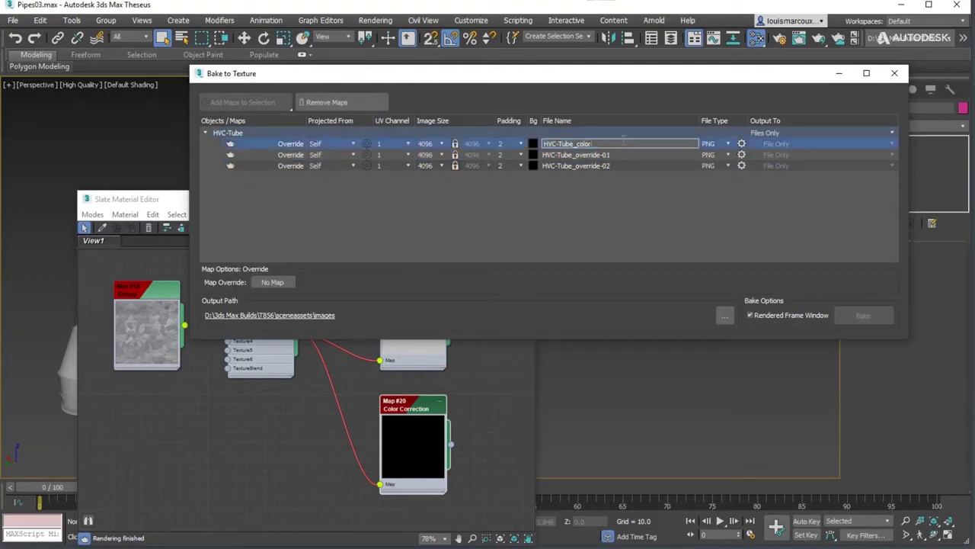
double_click(633, 154)
type("metal")
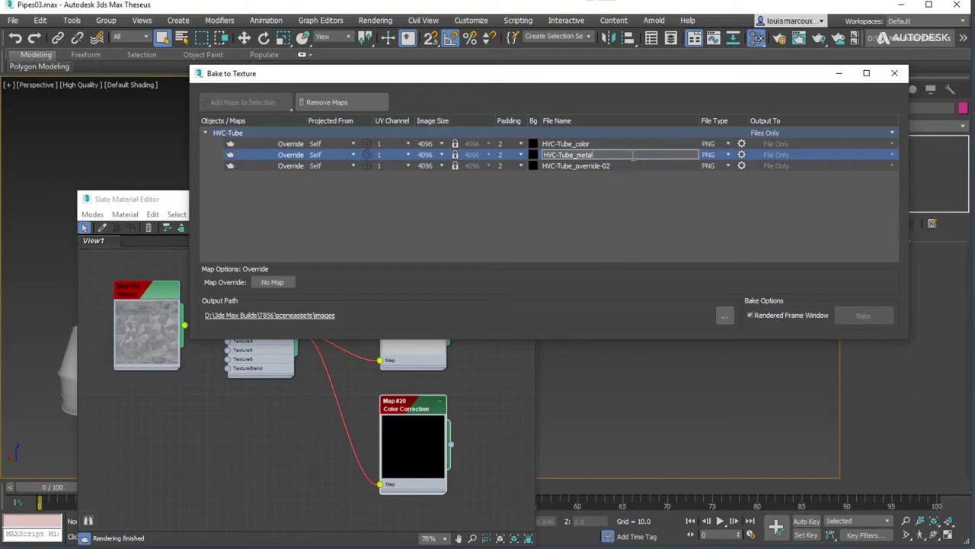
double_click(628, 166)
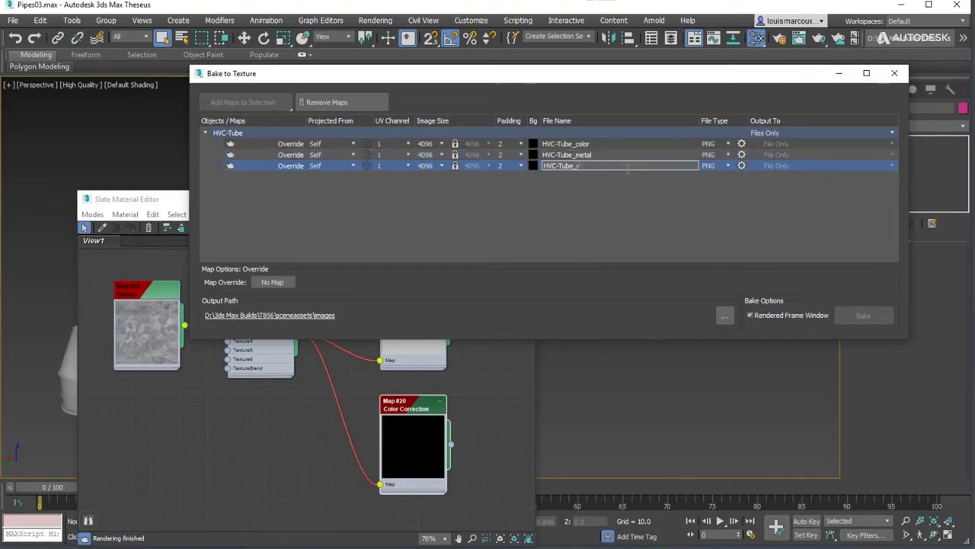
key("Return")
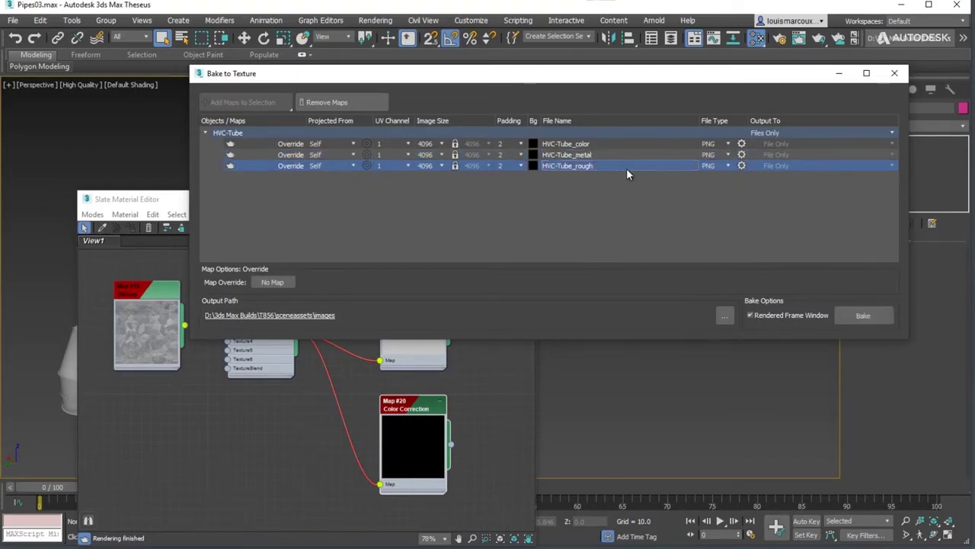
left_click(627, 168)
Output the bakes to a new PBR Metal/Rough material's base_color, metalness and roughness maps.
left_click(776, 135)
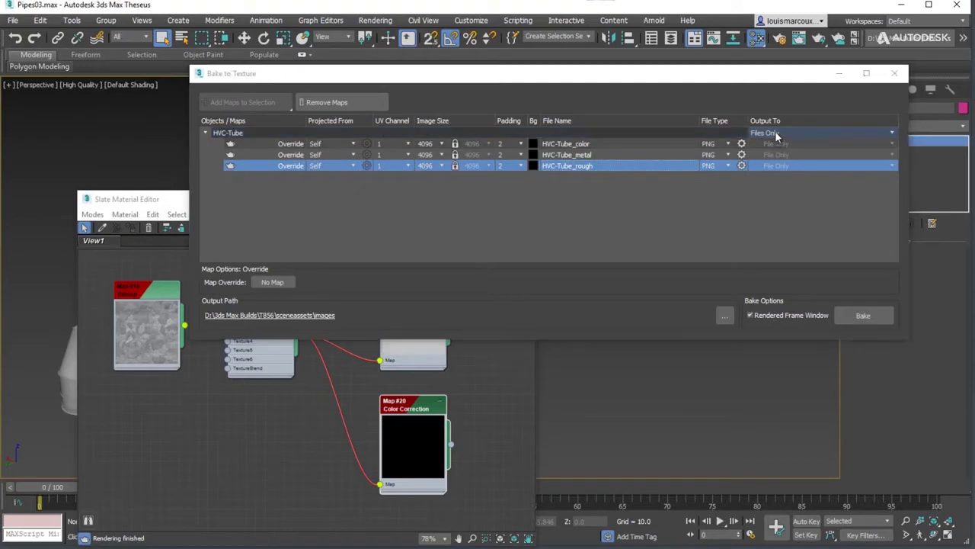
left_click(773, 157)
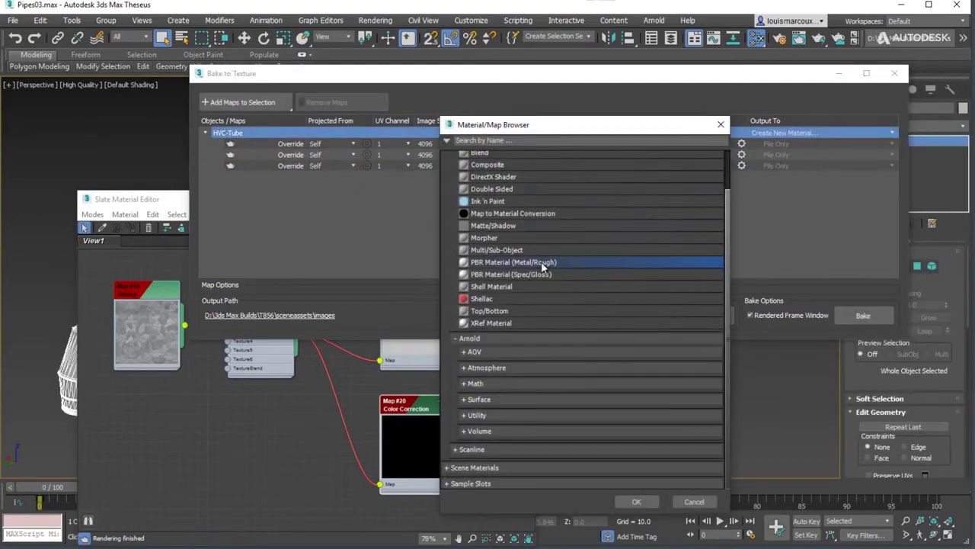
left_click(636, 501)
left_click(781, 144)
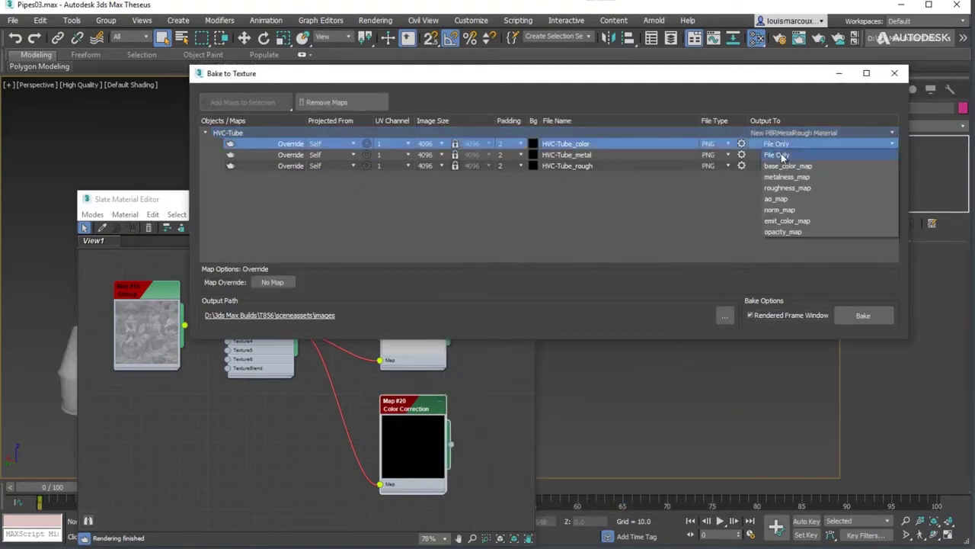
left_click(784, 165)
left_click(785, 187)
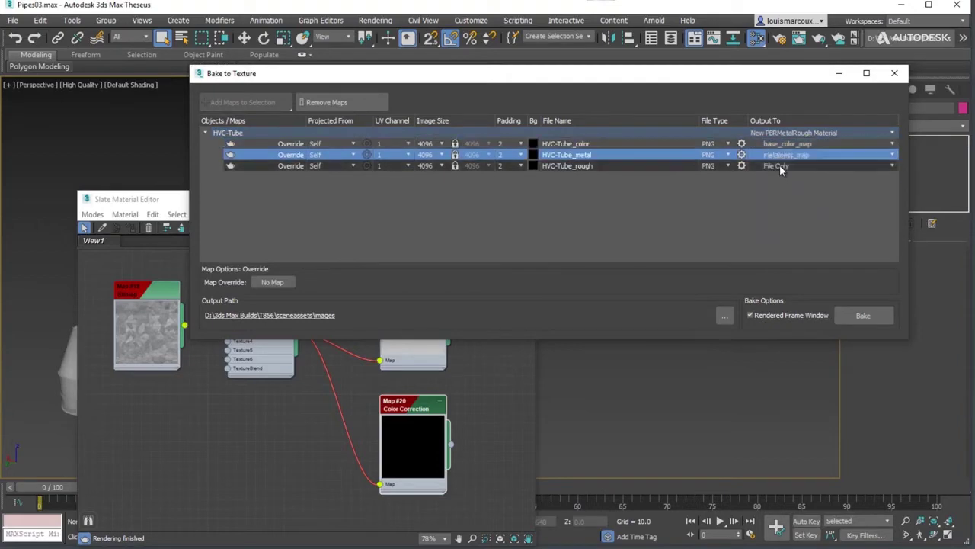
left_click(781, 165)
left_click(782, 211)
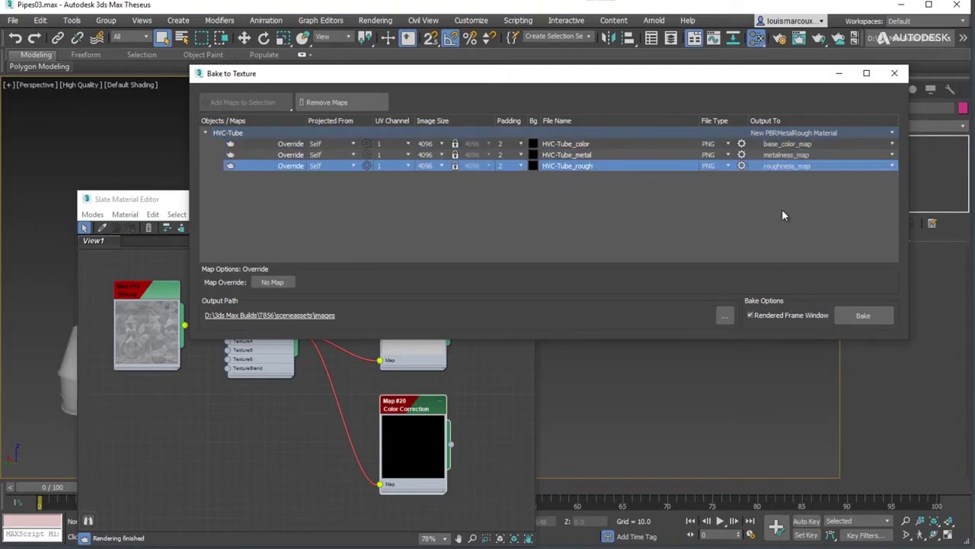
left_click(725, 318)
left_click(472, 330)
Instance the BlendedBoxMap as the colour bake's Map Override.
left_click(269, 346)
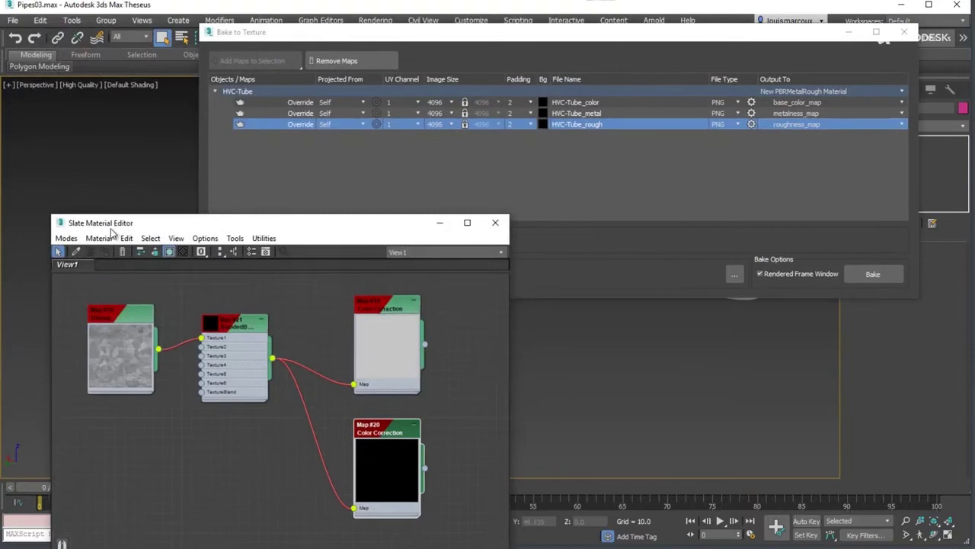
left_click_drag(111, 229, 437, 169)
left_click(555, 253)
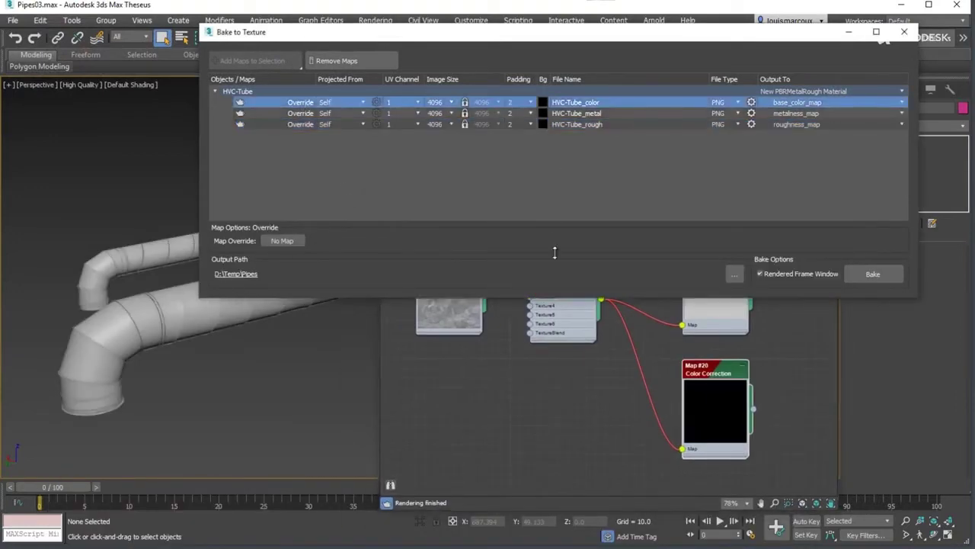
left_click(602, 352)
left_click_drag(601, 299, 299, 241)
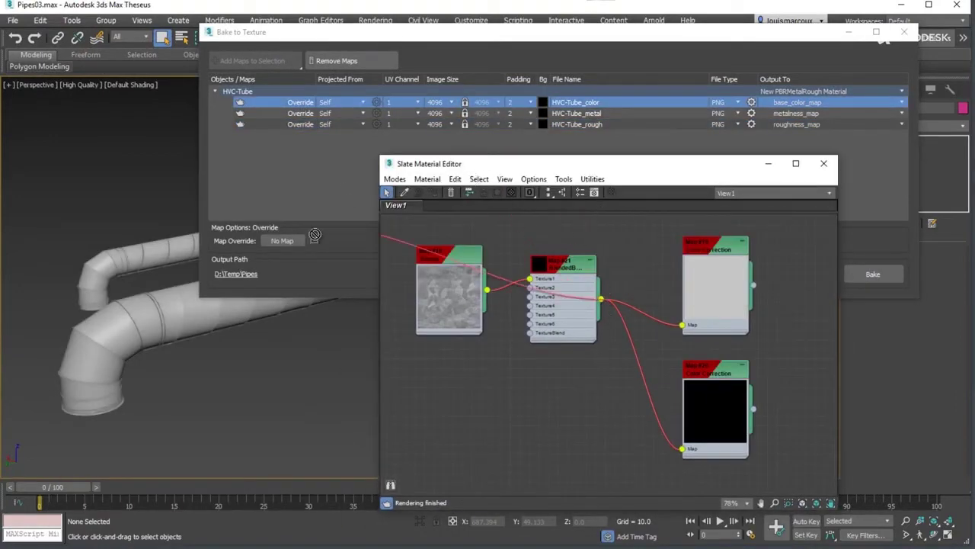
left_click(529, 202)
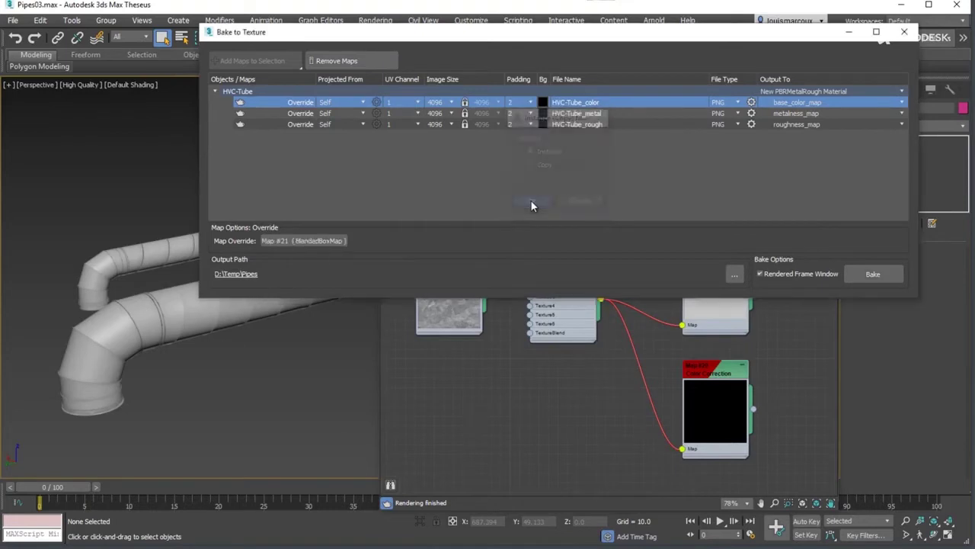
Instance the upper Color Correction map as the metalness bake's override.
left_click(304, 114)
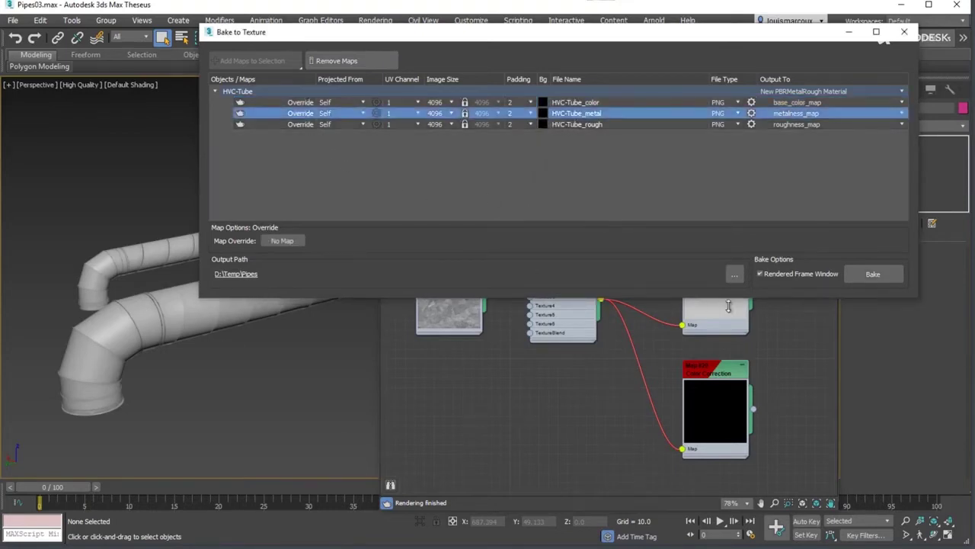
left_click(800, 332)
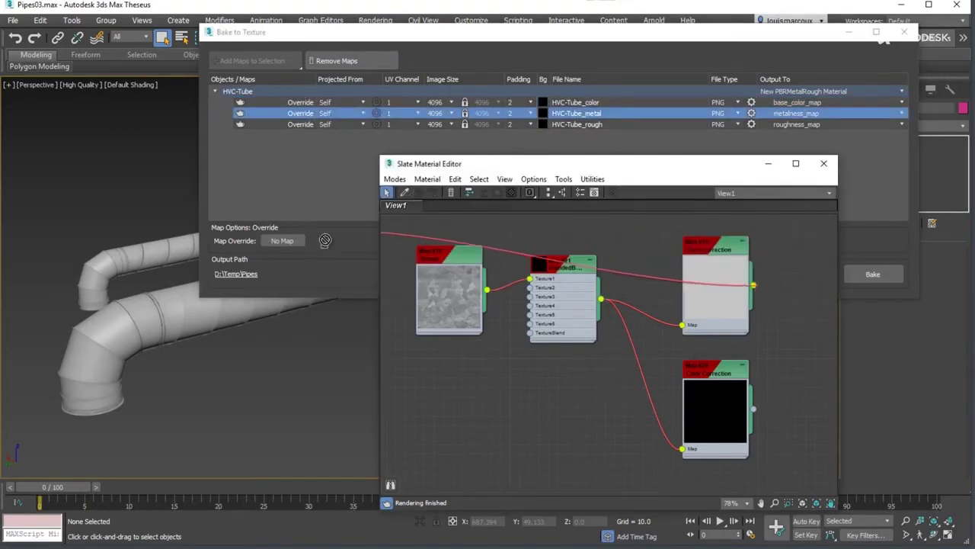
left_click_drag(742, 222, 295, 241)
left_click(529, 202)
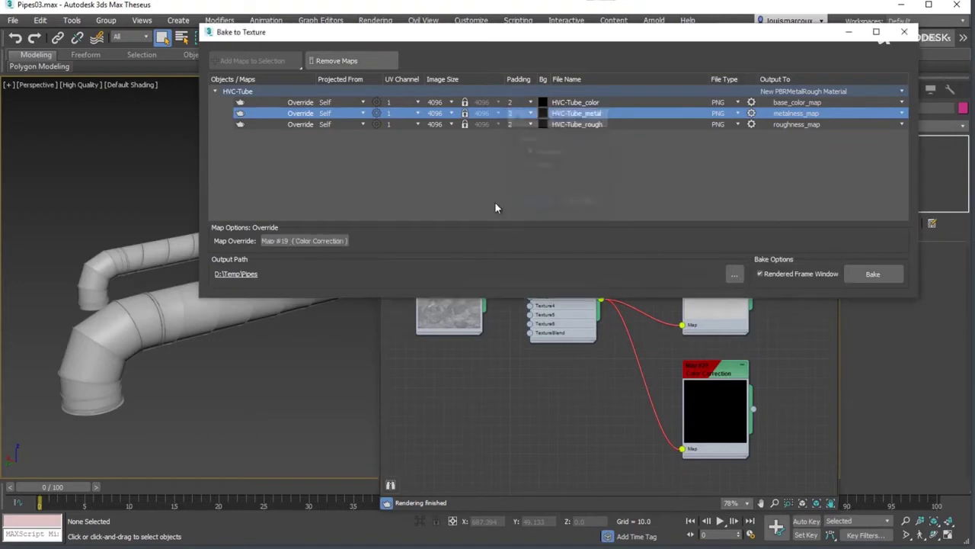
Instance the dark Color Correction map as the roughness bake's override, then close Slate.
left_click(298, 123)
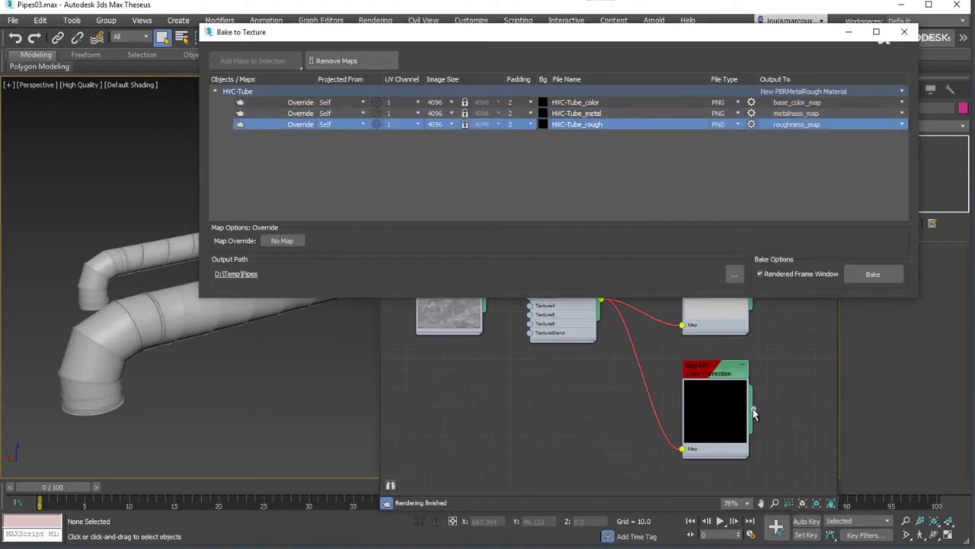
left_click(796, 323)
left_click_drag(753, 409, 286, 245)
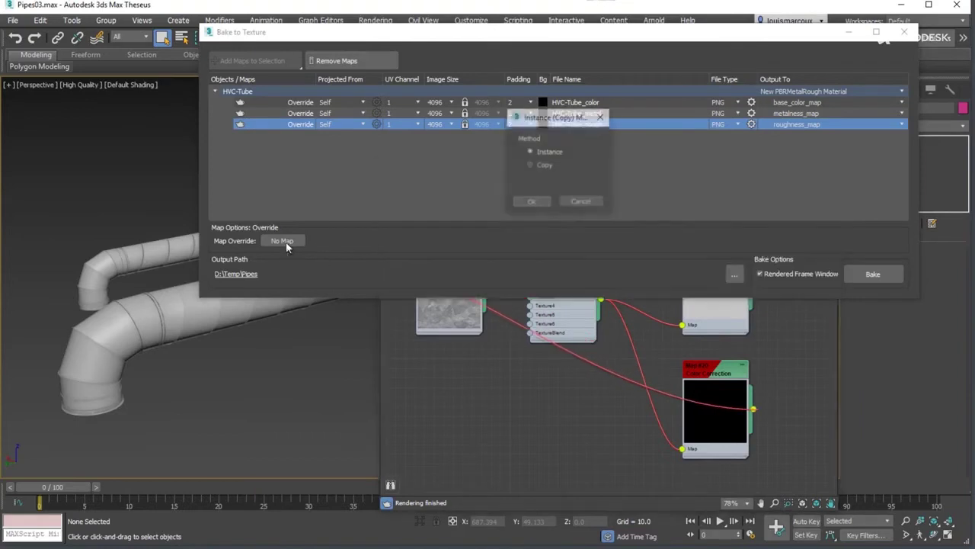
left_click(531, 202)
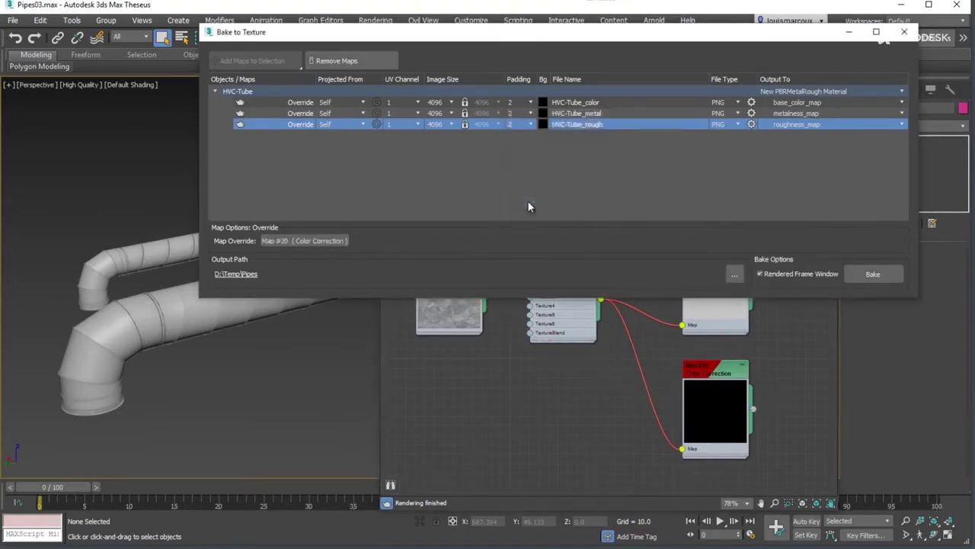
left_click(821, 327)
left_click(829, 163)
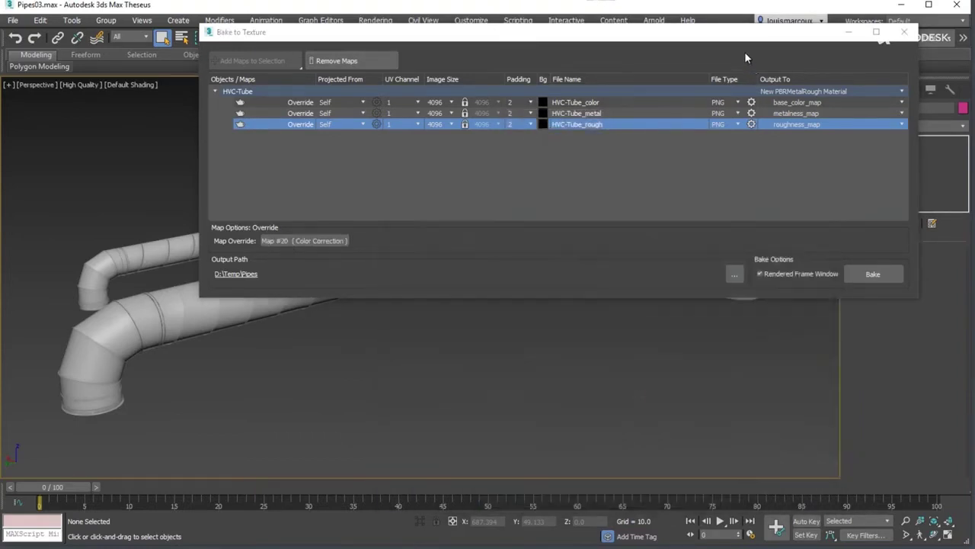
Run the bake for HVC-Tube's three maps and orbit to see the mottled aluminium pipes.
left_click_drag(729, 44, 593, 131)
left_click(733, 363)
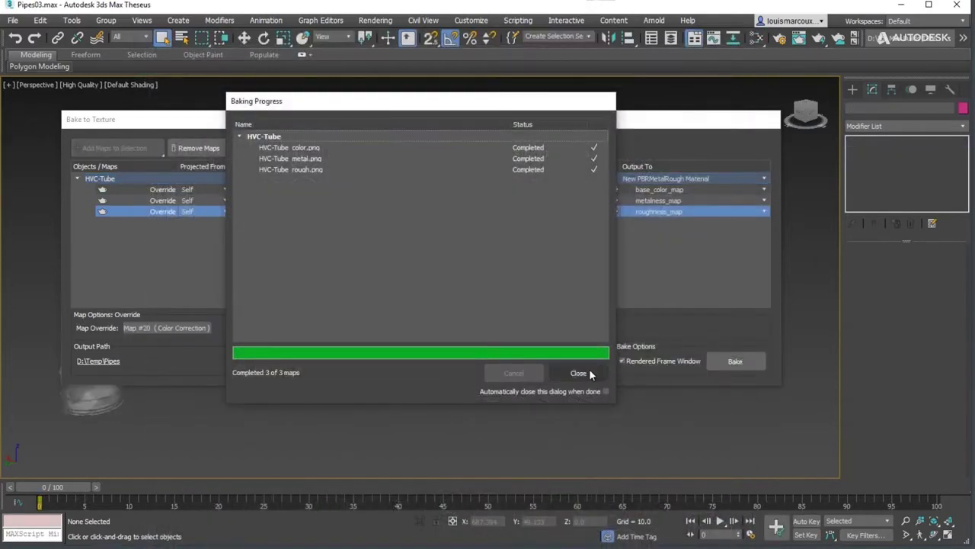
left_click(588, 370)
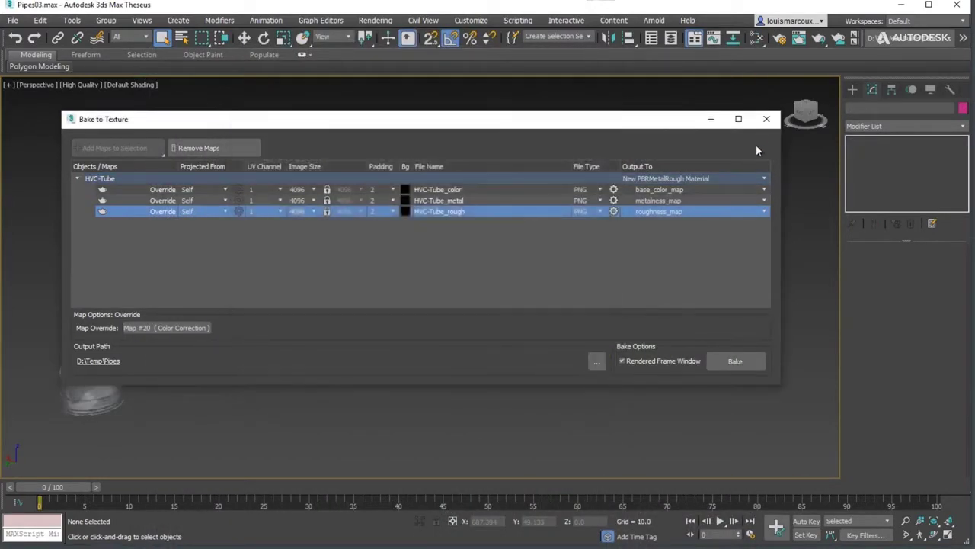
left_click(765, 120)
mouse_move(345, 285)
middle_mouse_down("alt")
mouse_move(440, 315)
mouse_move(428, 334)
mouse_move(581, 322)
mouse_move(592, 331)
mouse_move(531, 305)
mouse_move(574, 320)
mouse_move(532, 326)
mouse_move(605, 235)
middle_mouse_up("alt")
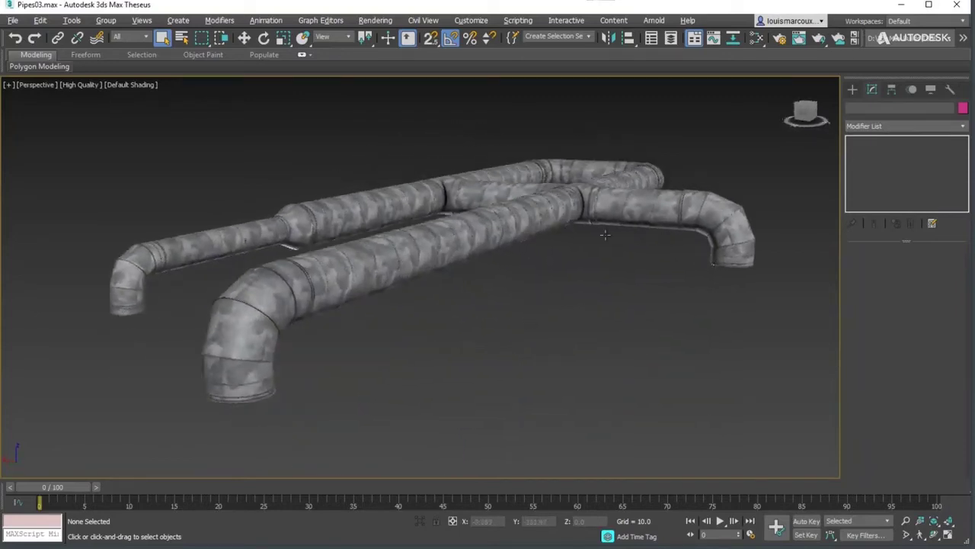
Create a second node view showing the baked material, then return to View1.
right_click(412, 212)
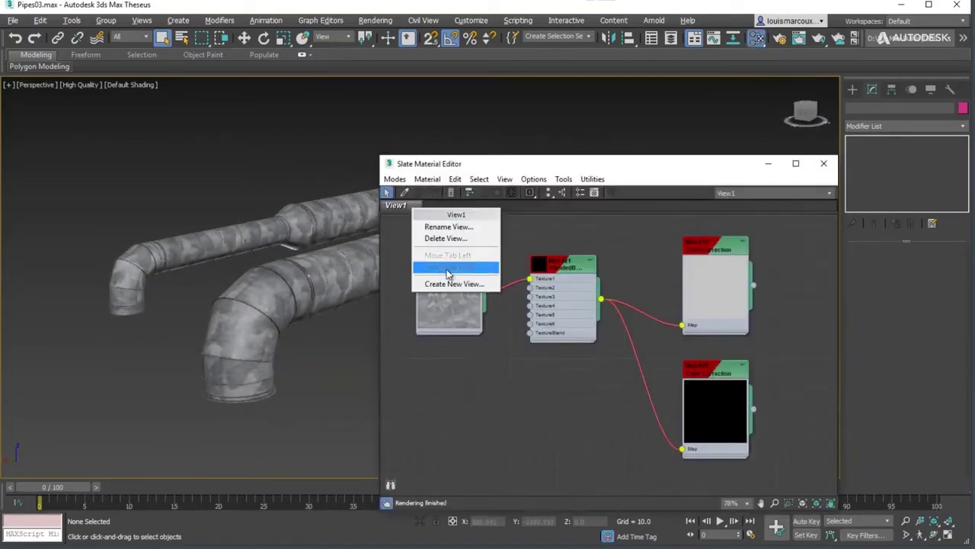
left_click(457, 282)
left_click(453, 303)
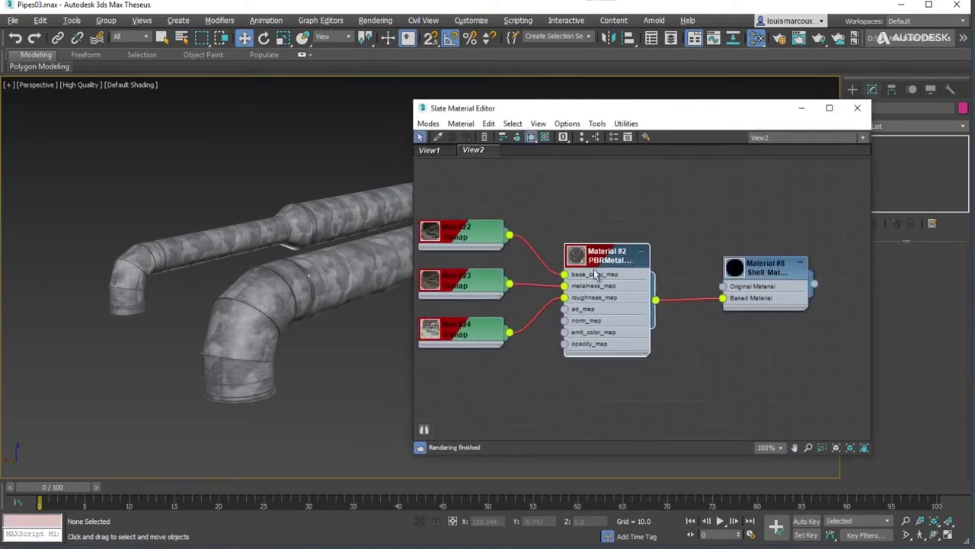
middle_click_drag(589, 219, 635, 215)
left_click(438, 150)
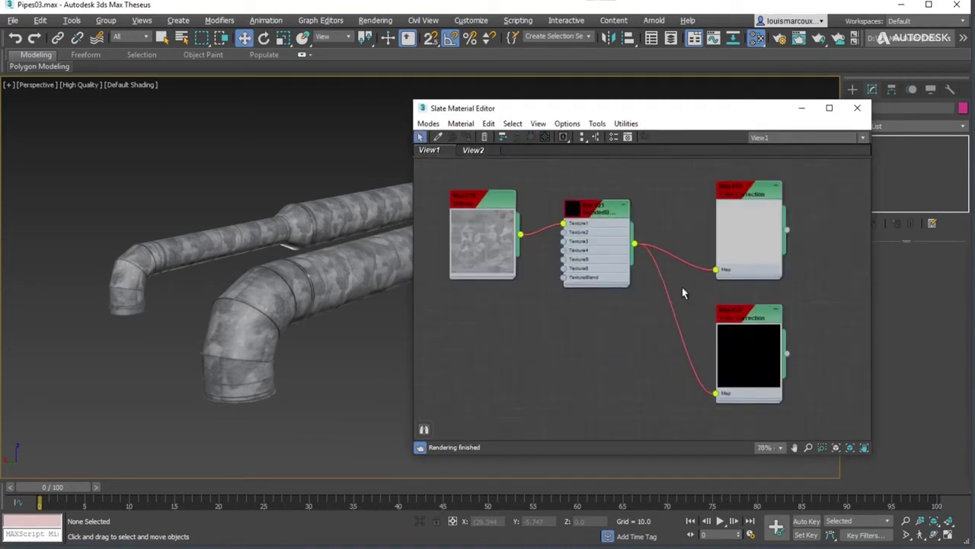
middle_click_drag(682, 287, 613, 295)
left_click_drag(682, 107, 583, 107)
Rename the two Color Correction maps Metal and Rough and enlarge the editor view.
double_click(417, 204)
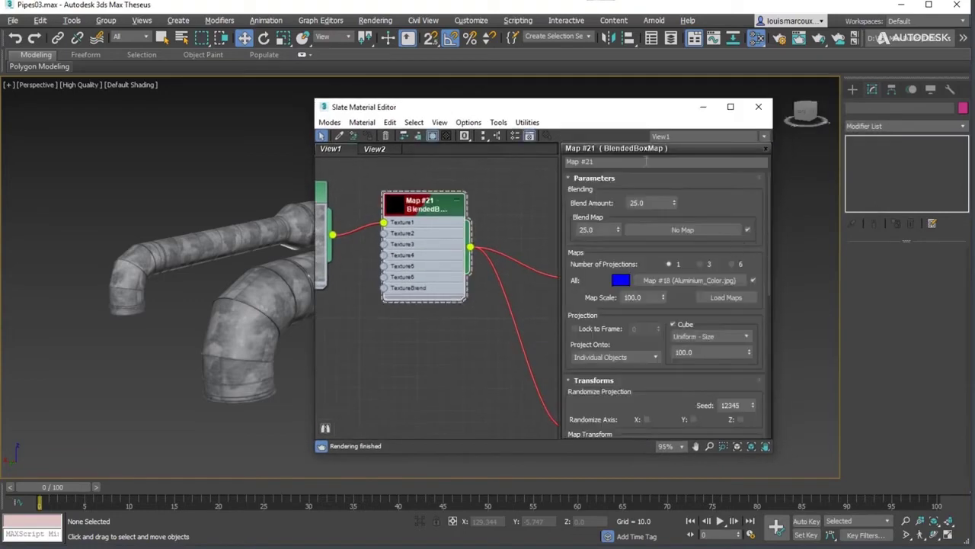
middle_click_drag(547, 274, 455, 175)
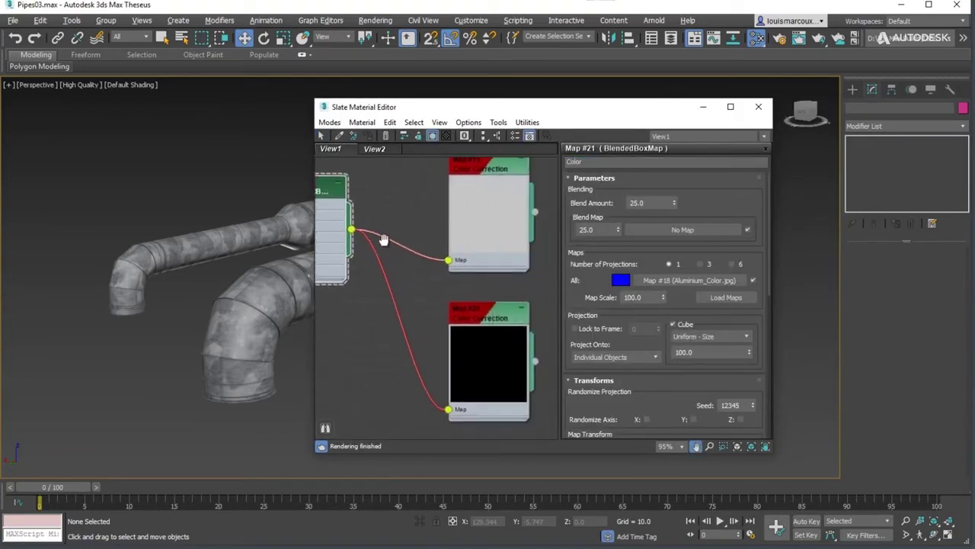
double_click(456, 174)
type("Metal")
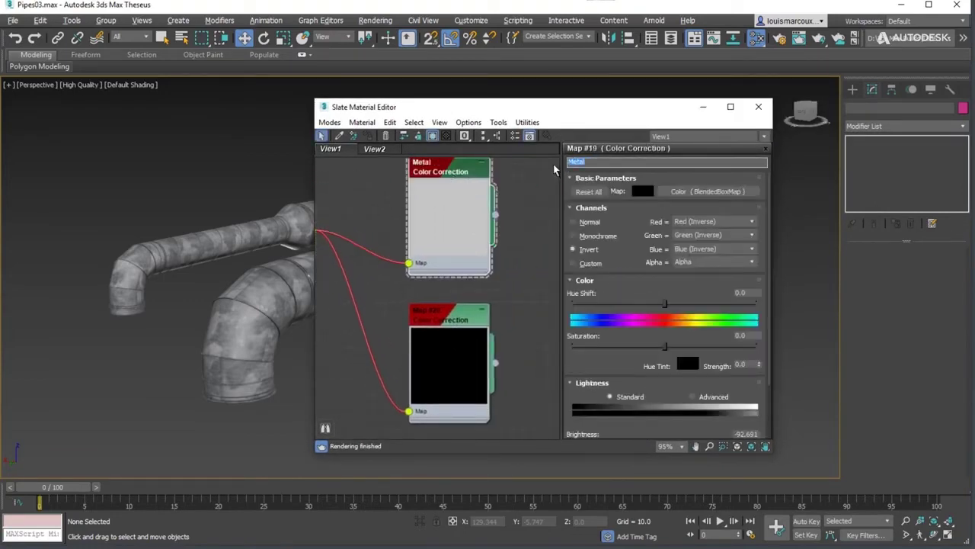
double_click(462, 322)
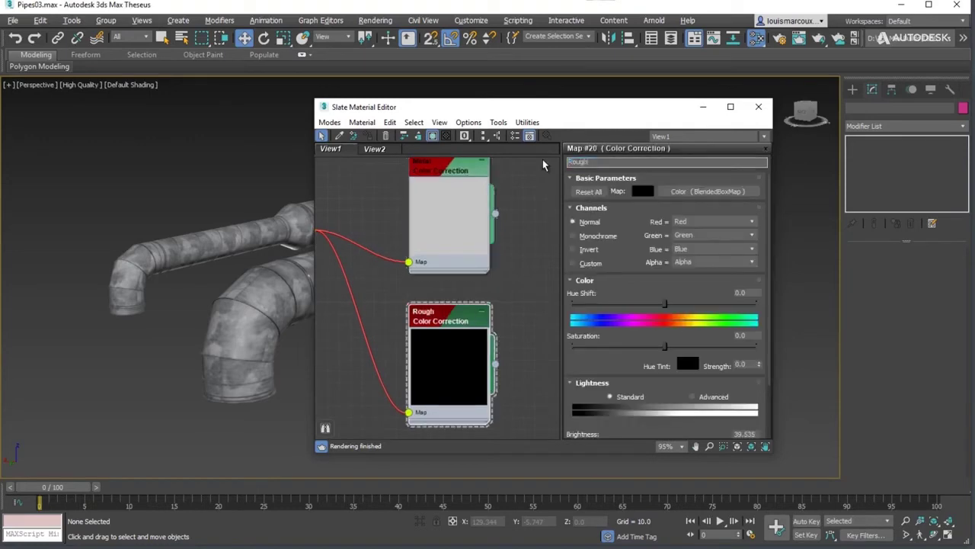
key("p")
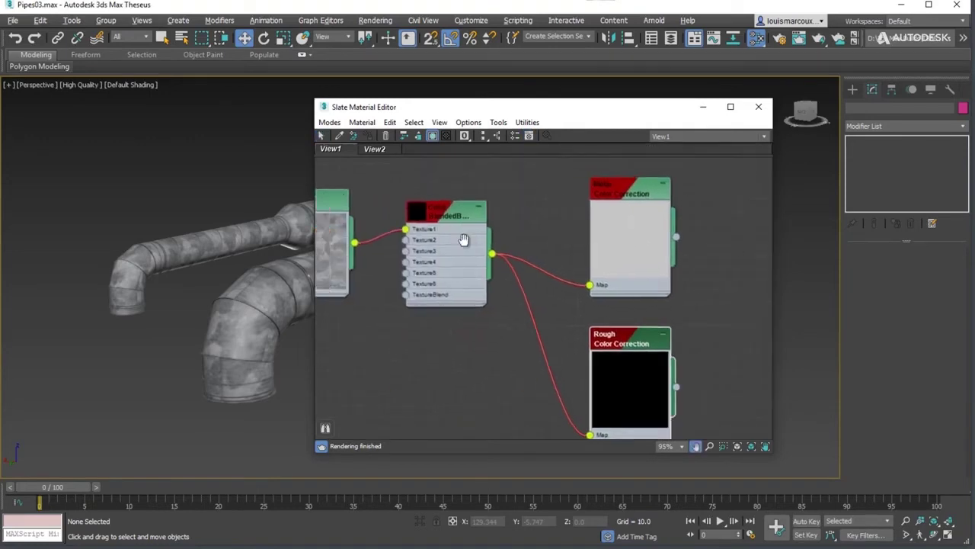
left_click_drag(315, 259, 91, 260)
mouse_move(676, 293)
middle_mouse_down()
mouse_move(779, 293)
mouse_move(766, 290)
middle_mouse_up()
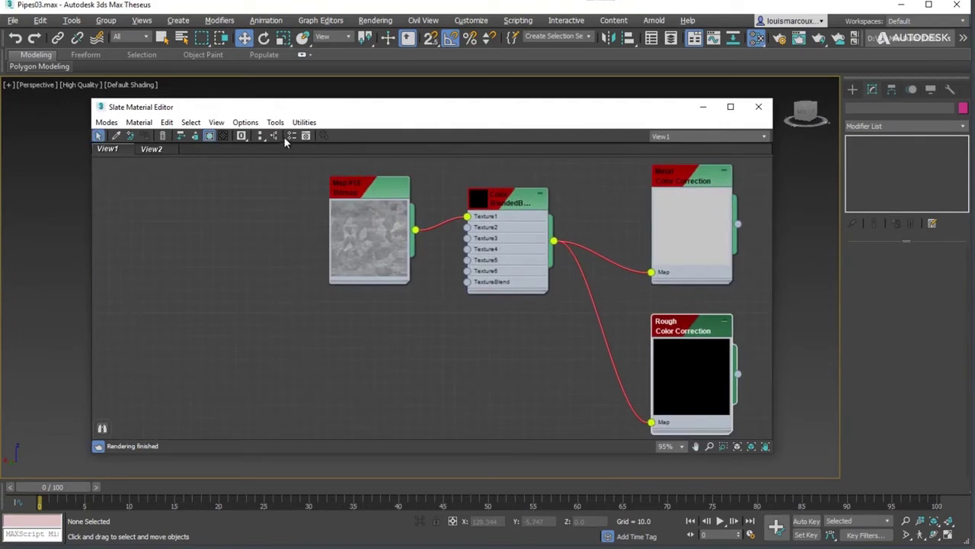
Create a new material library named BTTMaps from the Material/Map Browser.
left_click(275, 122)
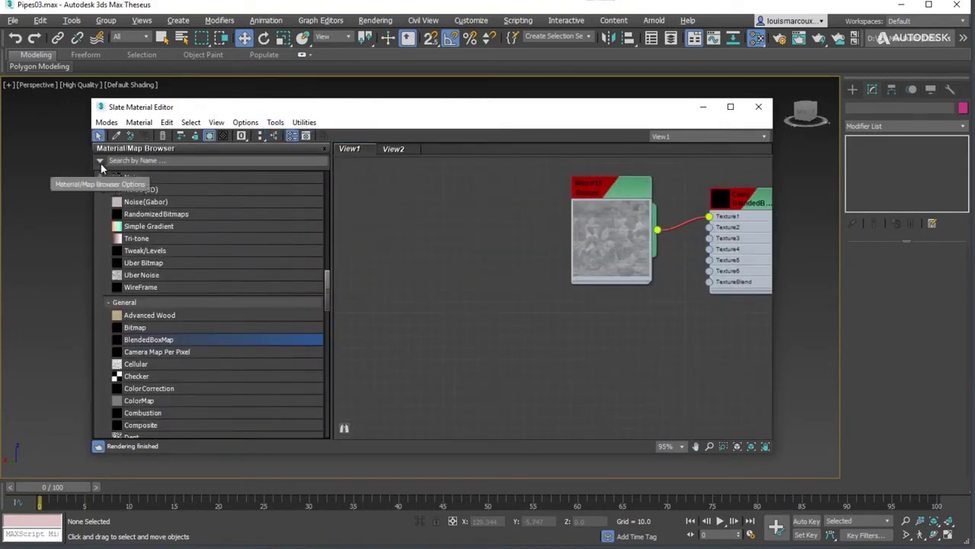
left_click(100, 162)
left_click(134, 201)
type("BTTMaps")
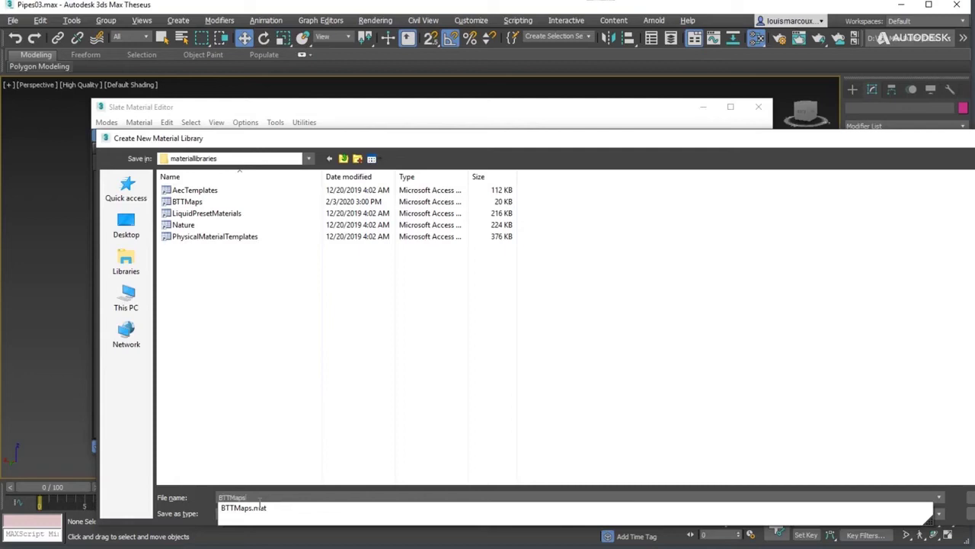
key("Return")
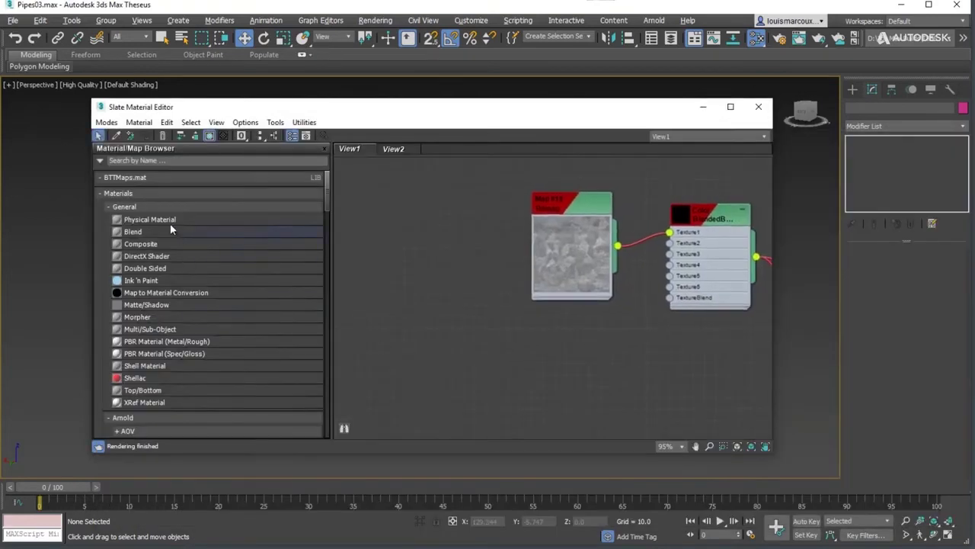
Drag the Color, Metal and Rough map nodes into the BTTMaps library.
middle_click_drag(602, 295, 516, 359)
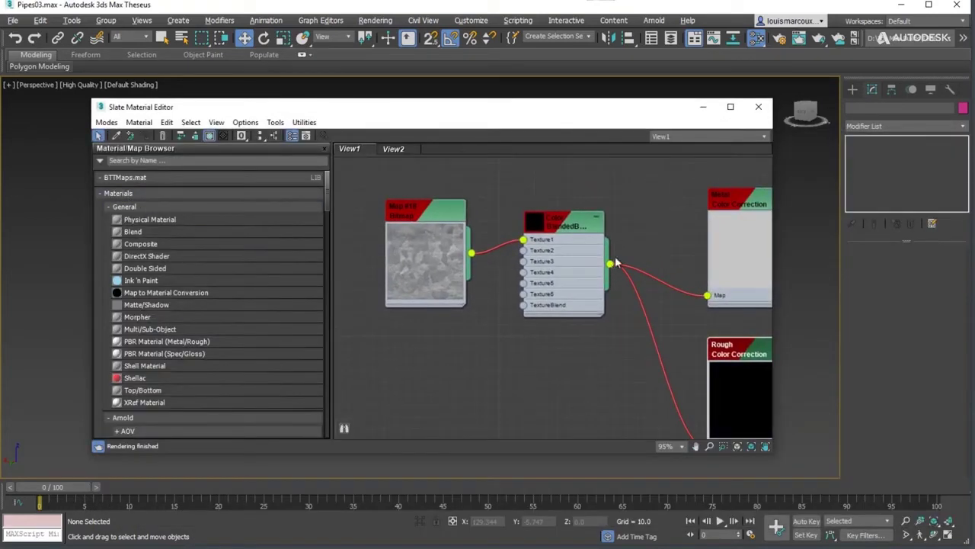
left_click_drag(564, 221, 235, 178)
middle_click_drag(579, 395, 451, 390)
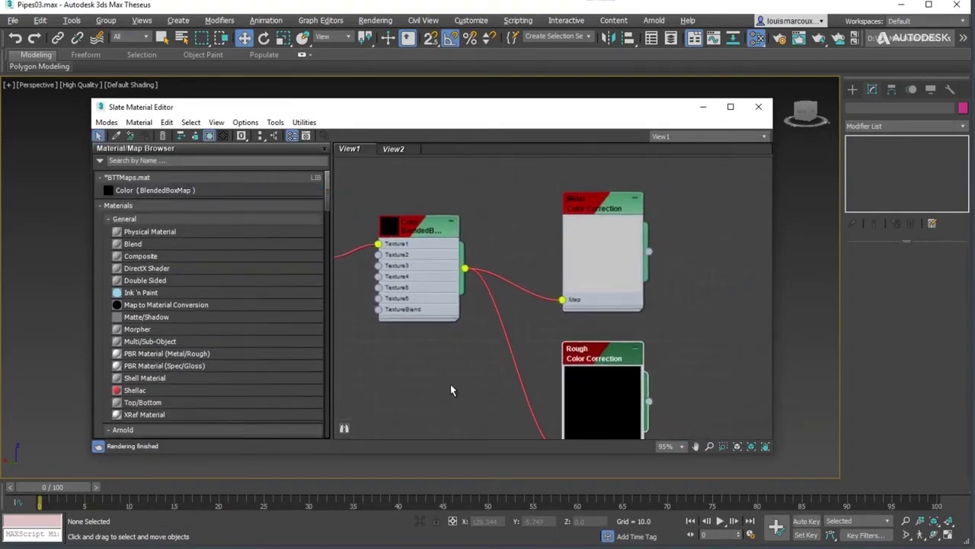
left_click_drag(583, 202, 251, 196)
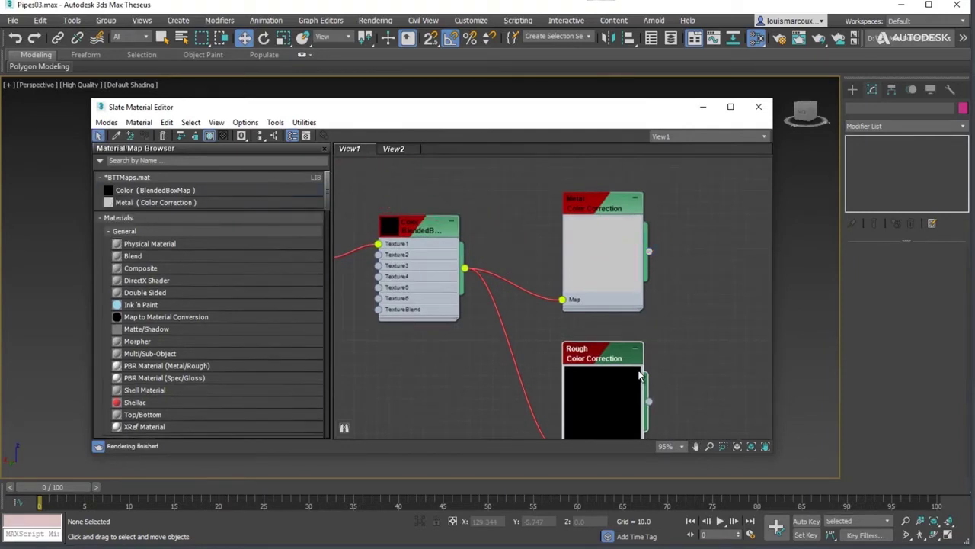
middle_click_drag(646, 363, 631, 307)
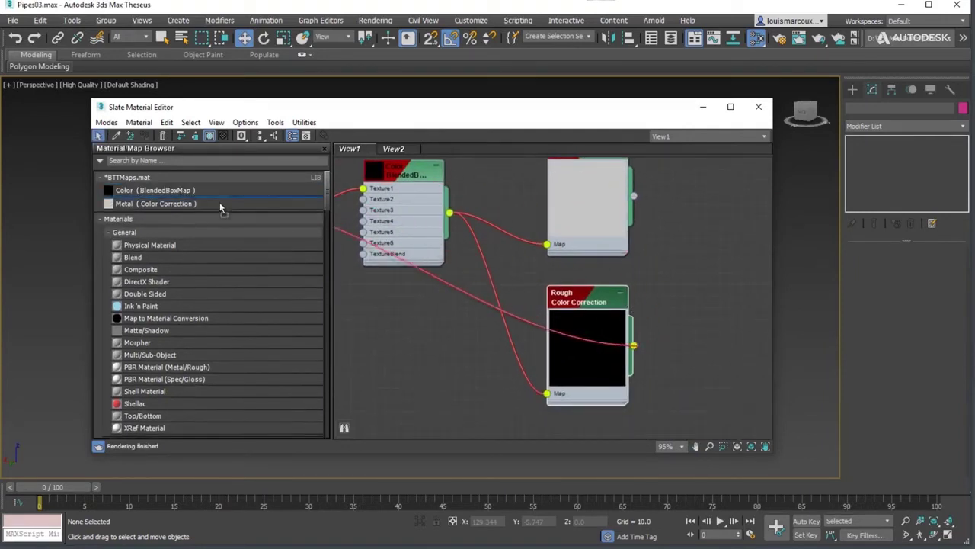
left_click_drag(670, 294, 214, 207)
Close the material editor and open the duct scene without saving the current one.
left_click(759, 107)
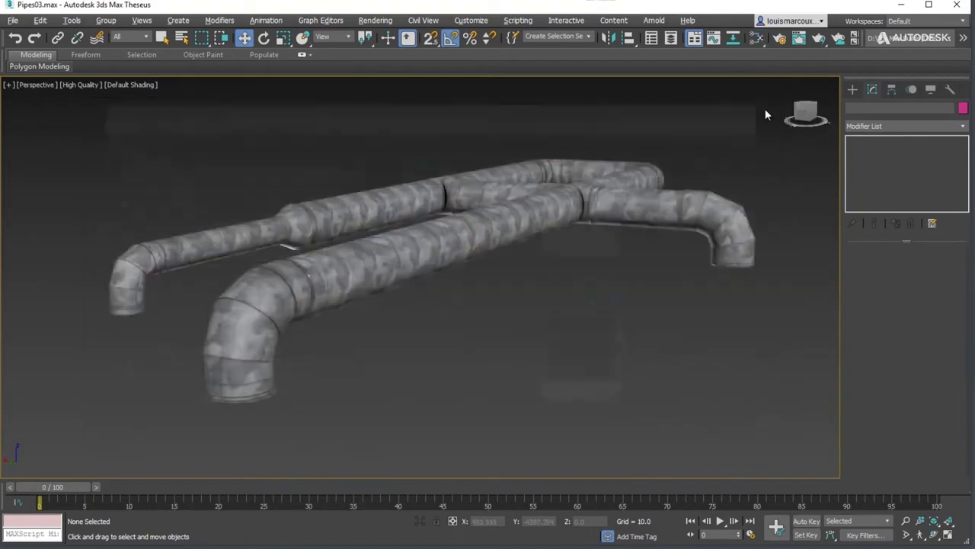
left_click(13, 20)
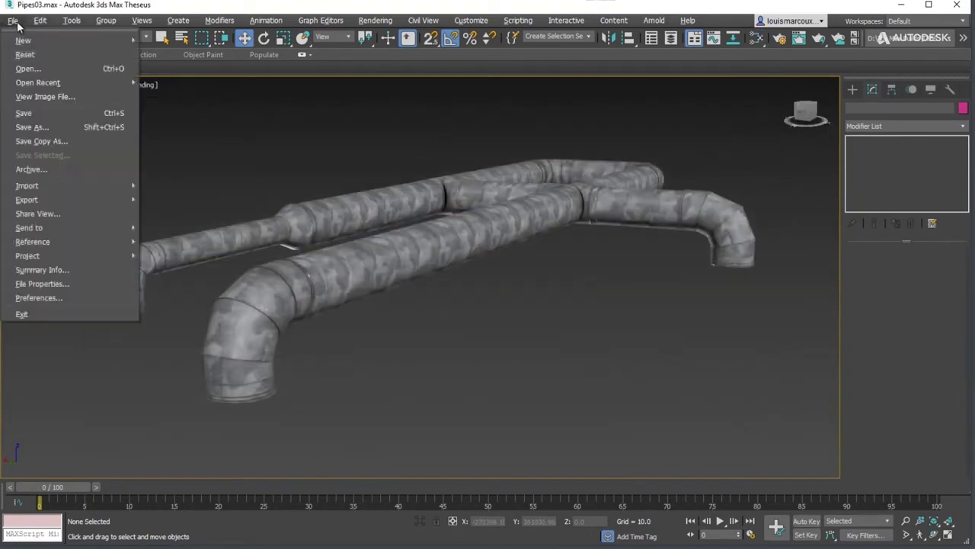
left_click(30, 68)
left_click(494, 299)
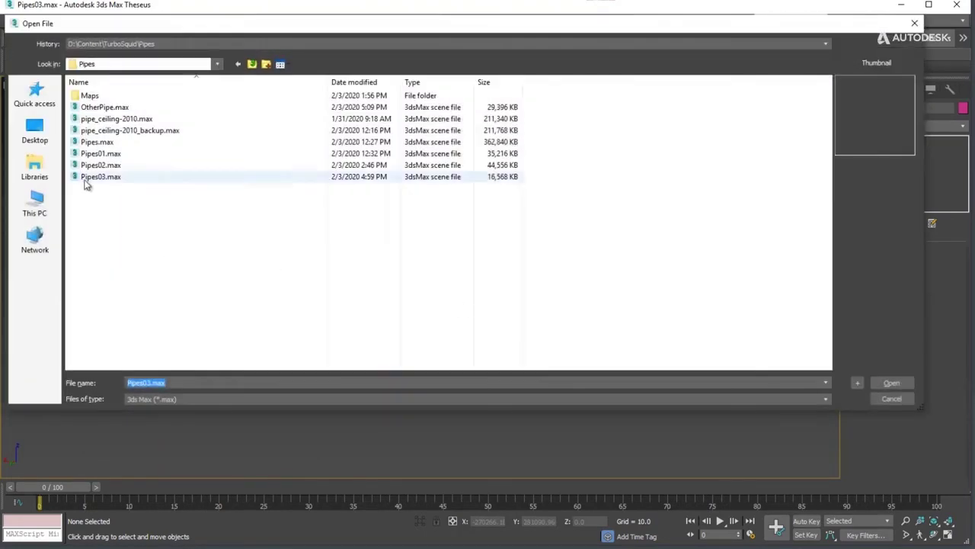
left_click(105, 106)
left_click(888, 383)
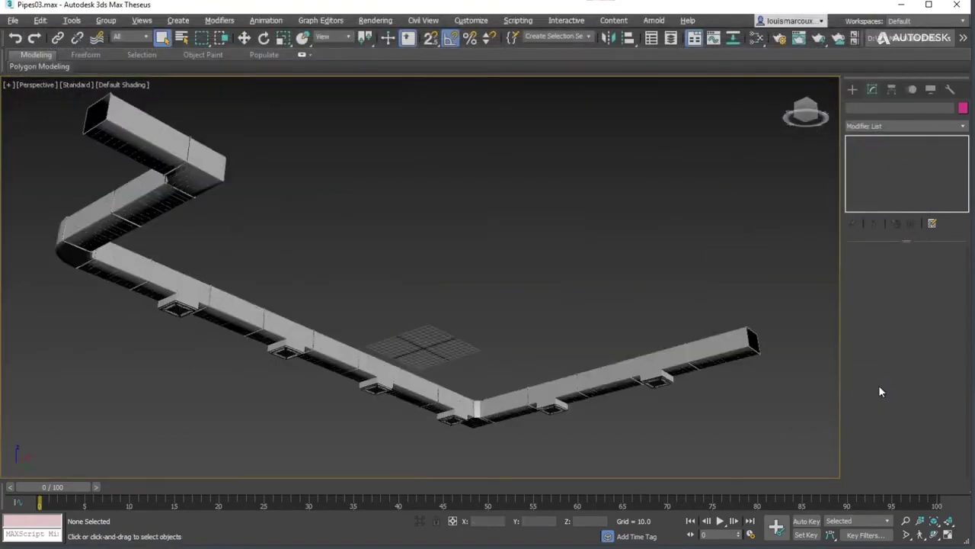
Select the rectangular duct and confirm its UVChannel_1 in Channel Info.
left_click(332, 360)
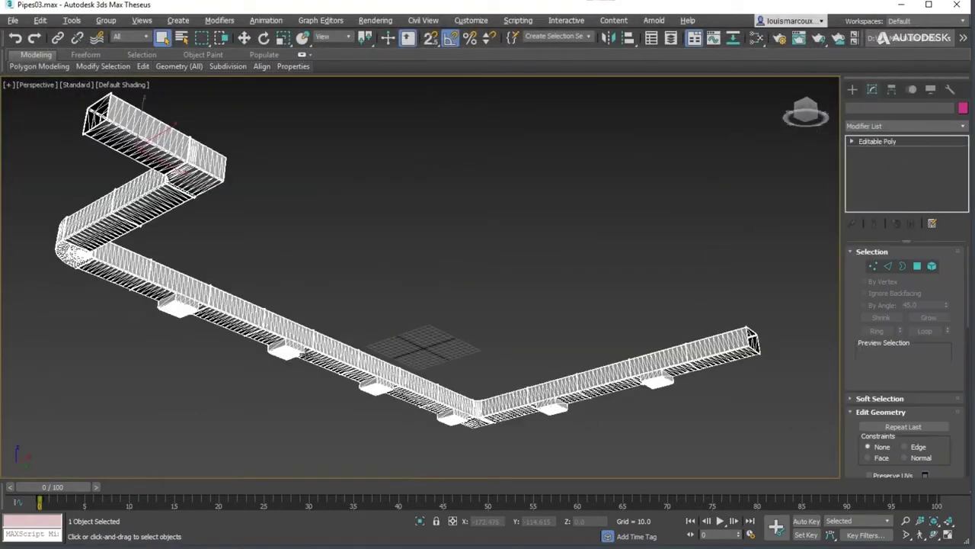
left_click(66, 25)
left_click(106, 418)
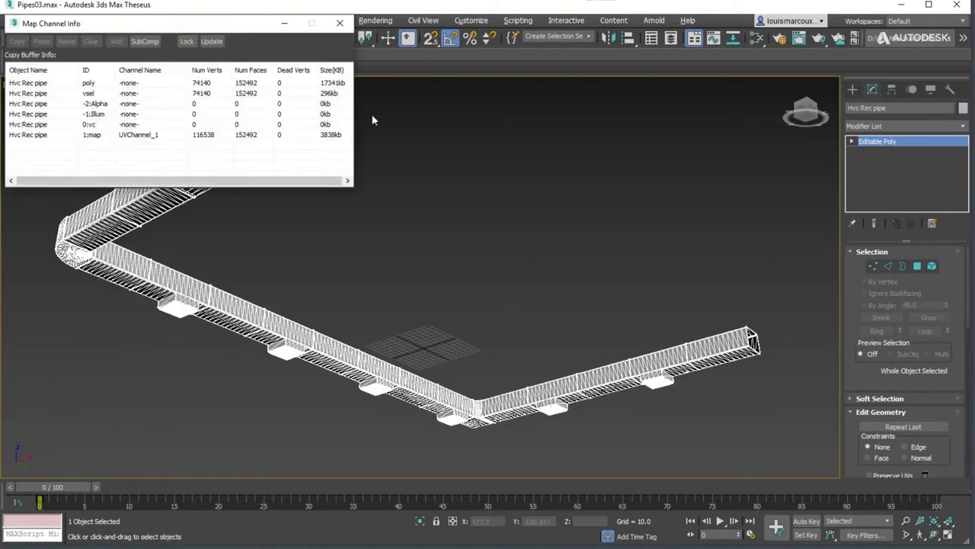
left_click(350, 28)
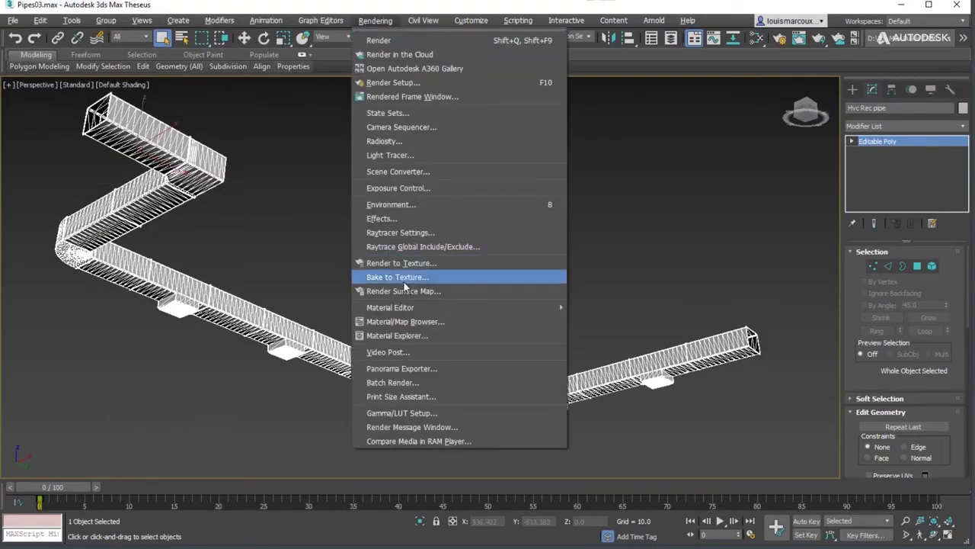
Add three Override bake maps in Bake to Texture.
left_click(410, 276)
left_click(118, 148)
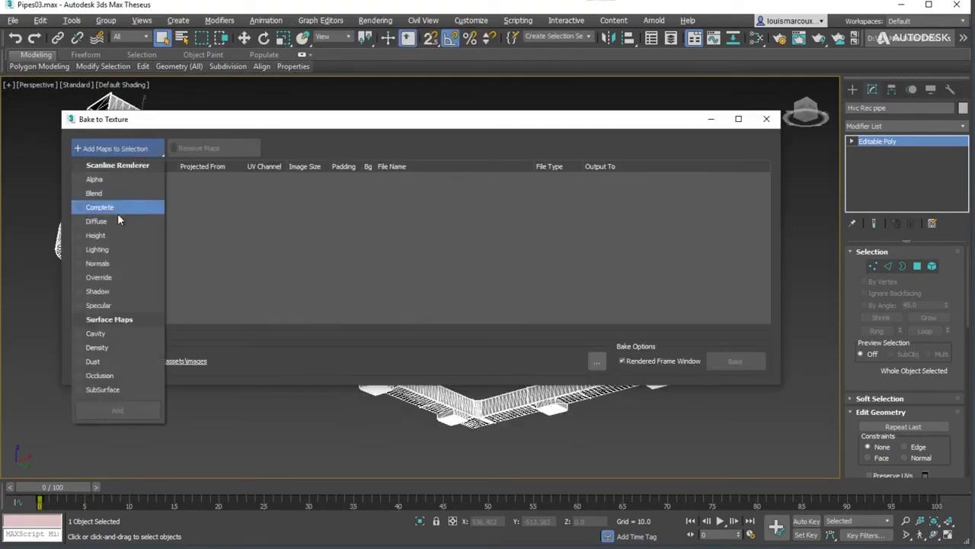
double_click(112, 281)
left_click(118, 148)
double_click(103, 278)
left_click(118, 149)
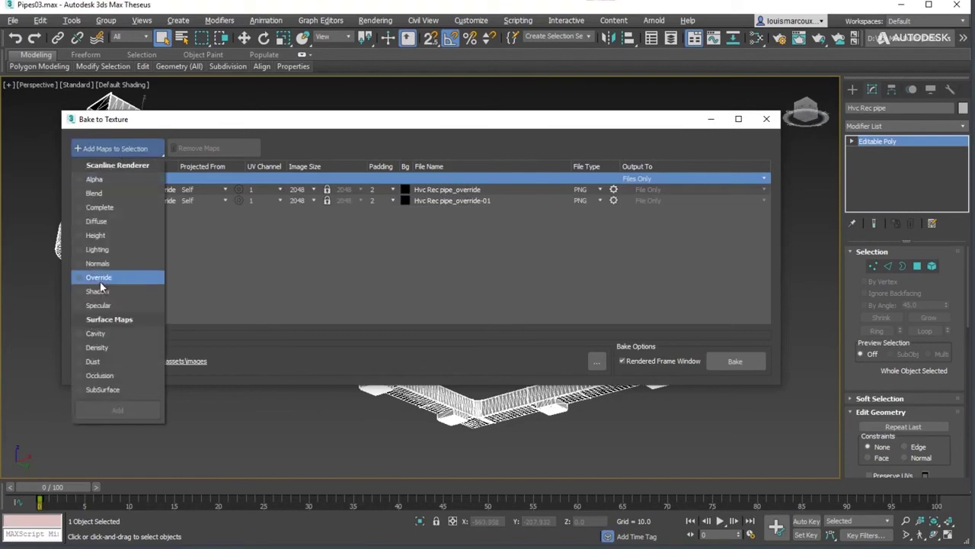
left_click(102, 279)
Set all three Override maps to 4096 and output them to a new material.
left_click(109, 407)
left_click_drag(311, 235, 308, 189)
left_click(313, 211)
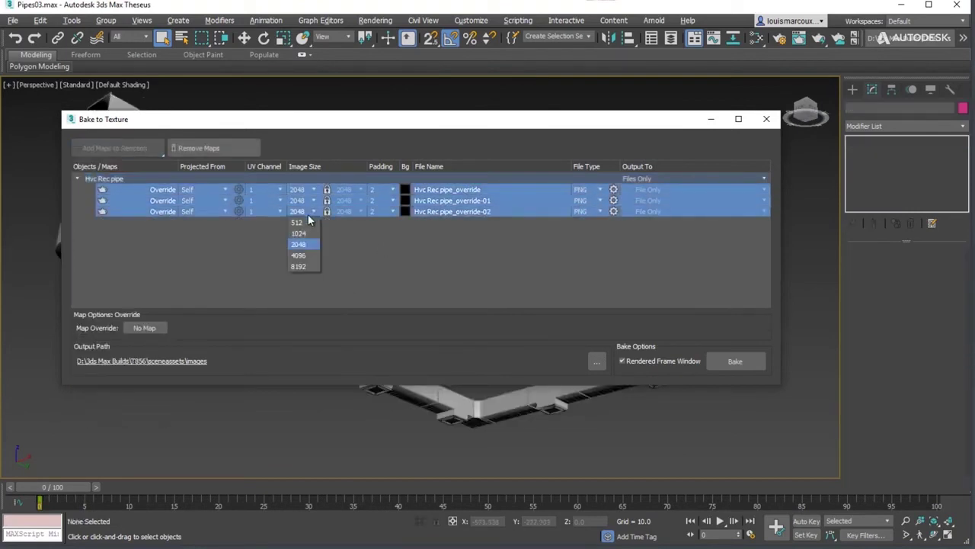
left_click(298, 256)
left_click(659, 184)
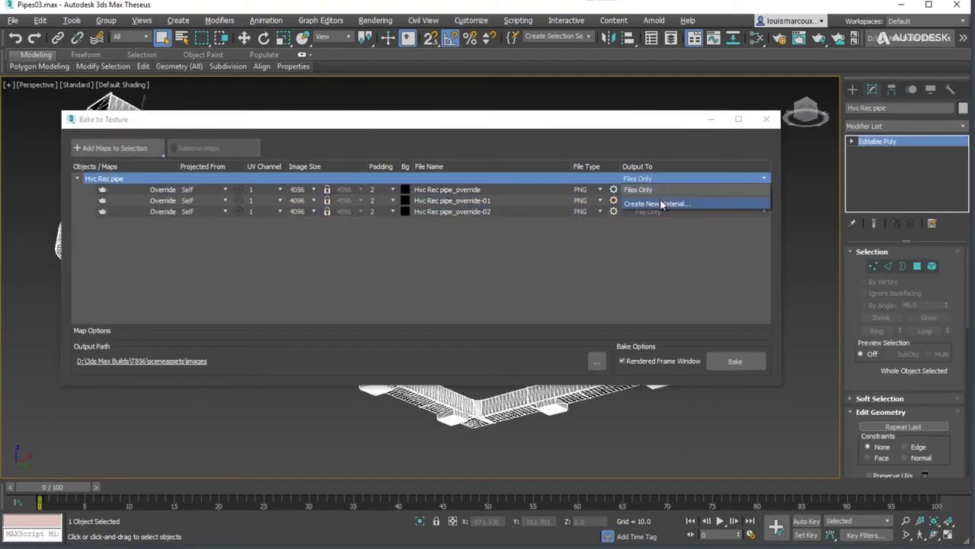
left_click(658, 203)
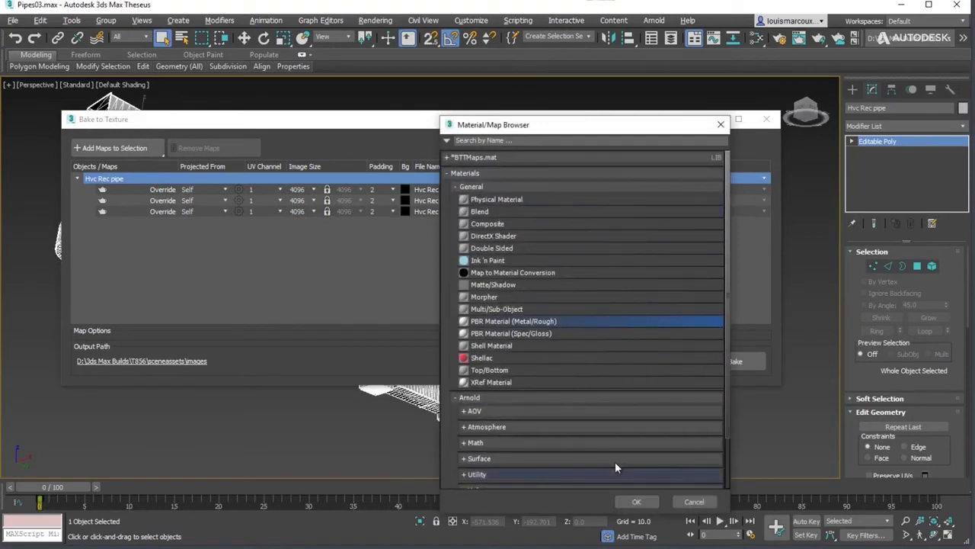
Use a PBR Metal/Rough material, routing the bakes to base color, metalness and roughness.
left_click(636, 502)
left_click(663, 189)
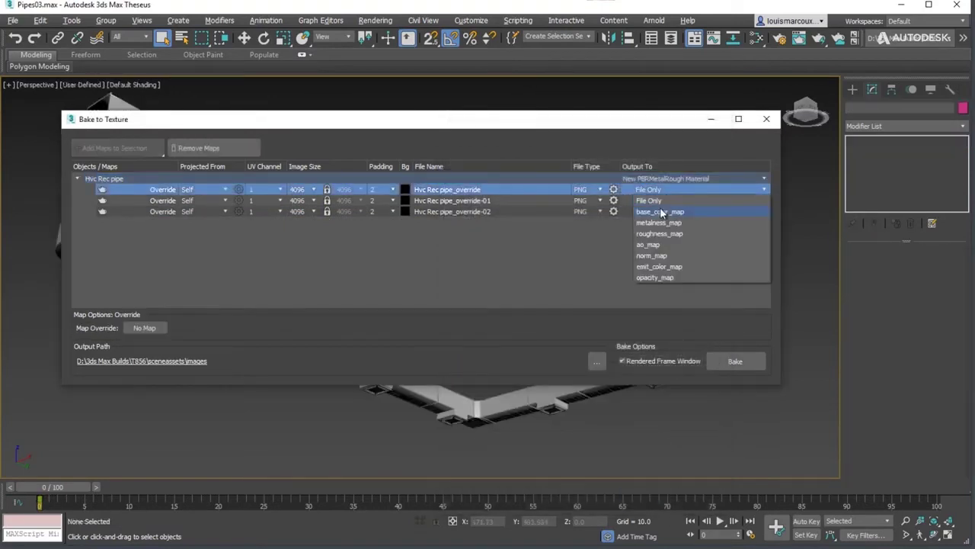
left_click(663, 212)
left_click(659, 201)
left_click(658, 238)
left_click(659, 211)
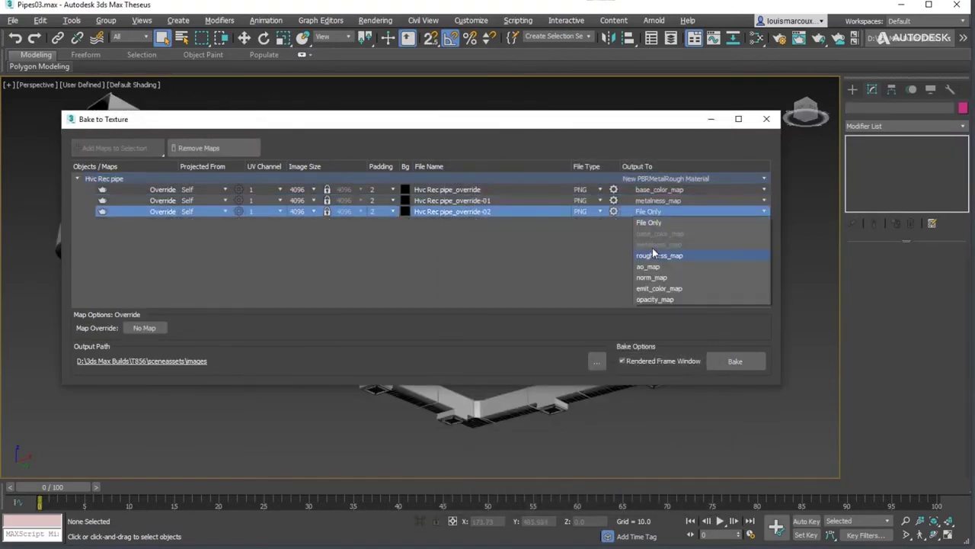
left_click(655, 254)
Rename the three bake files to color, metal and rough.
double_click(538, 189)
type("colo")
key("Tab")
type("metal")
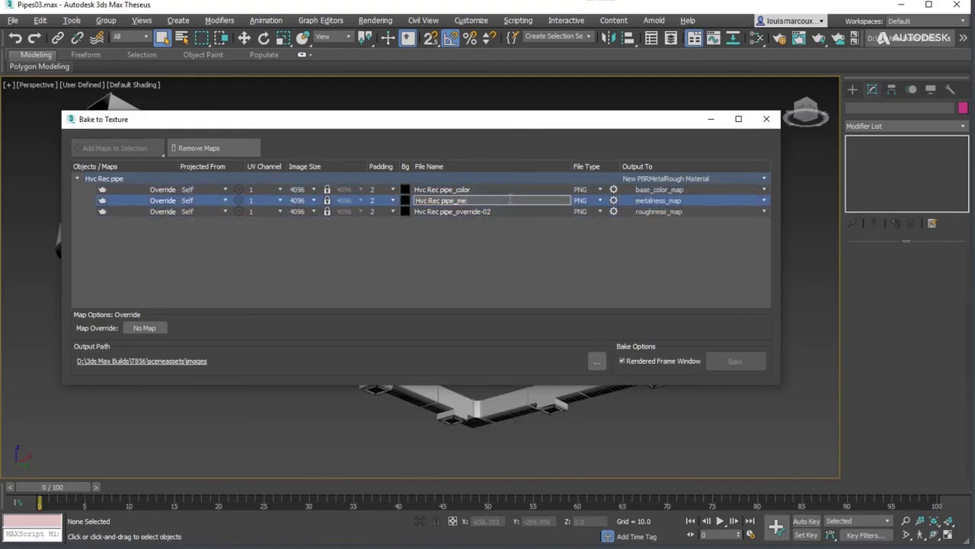
key("Tab")
type("gh")
key("Return")
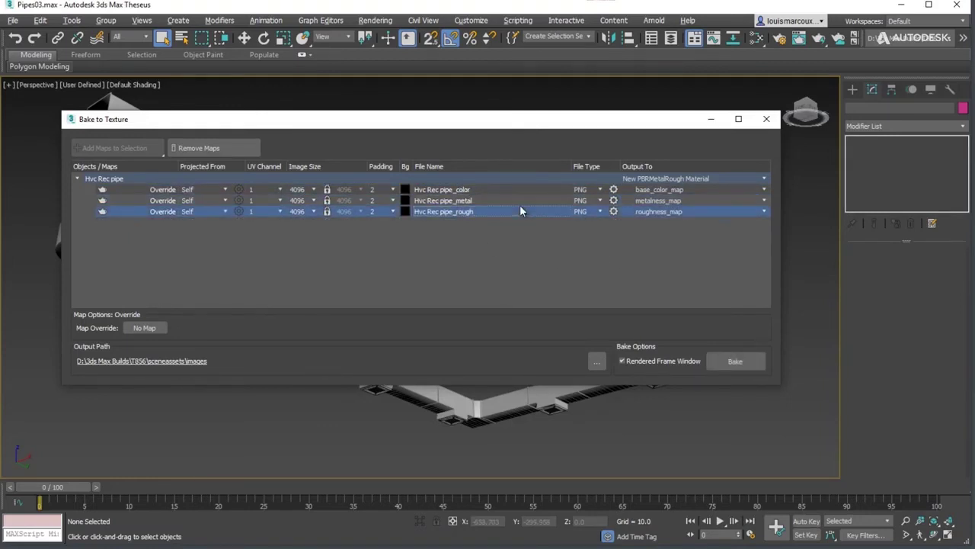
Set the three Map Overrides to Color, Metal and Rough from BTTMaps.mat.
left_click(163, 192)
left_click(144, 328)
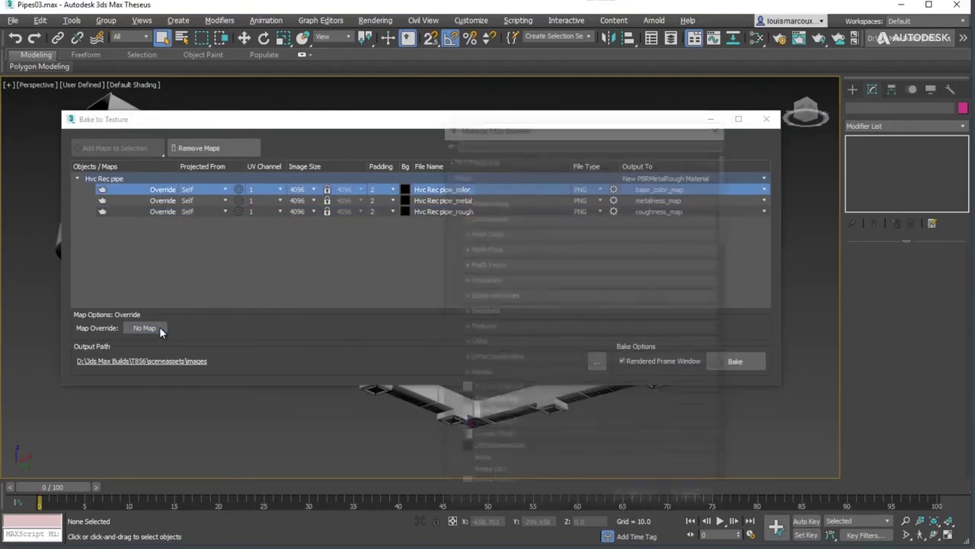
left_click(450, 158)
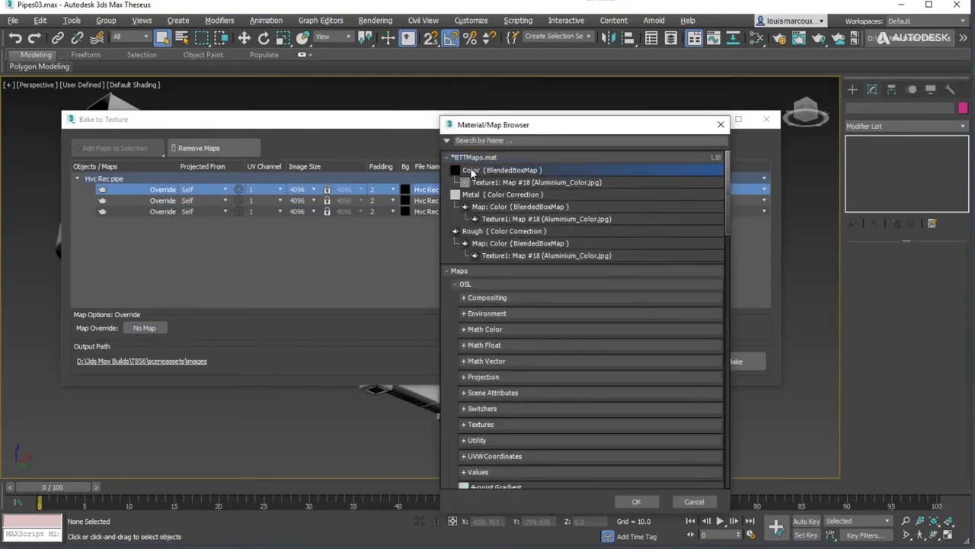
left_click(636, 502)
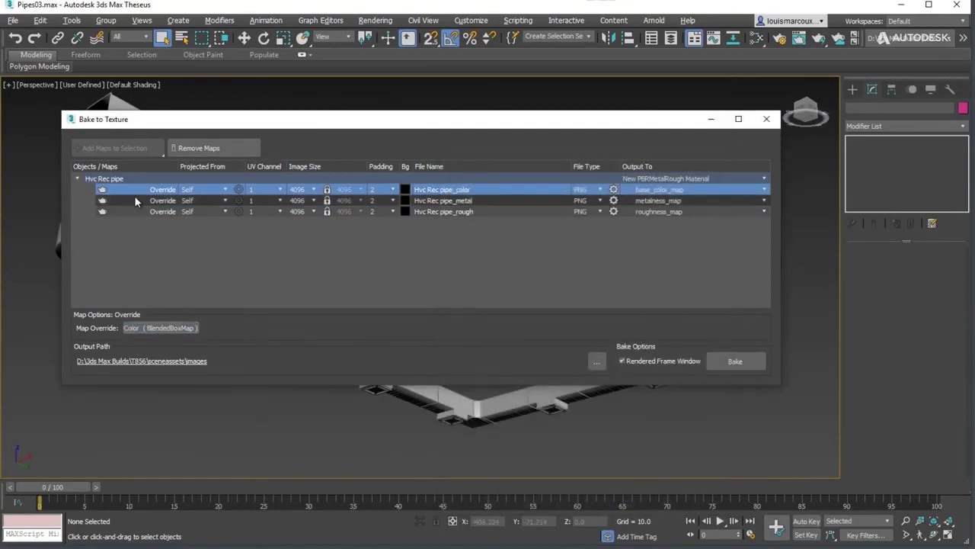
left_click(134, 201)
left_click(144, 328)
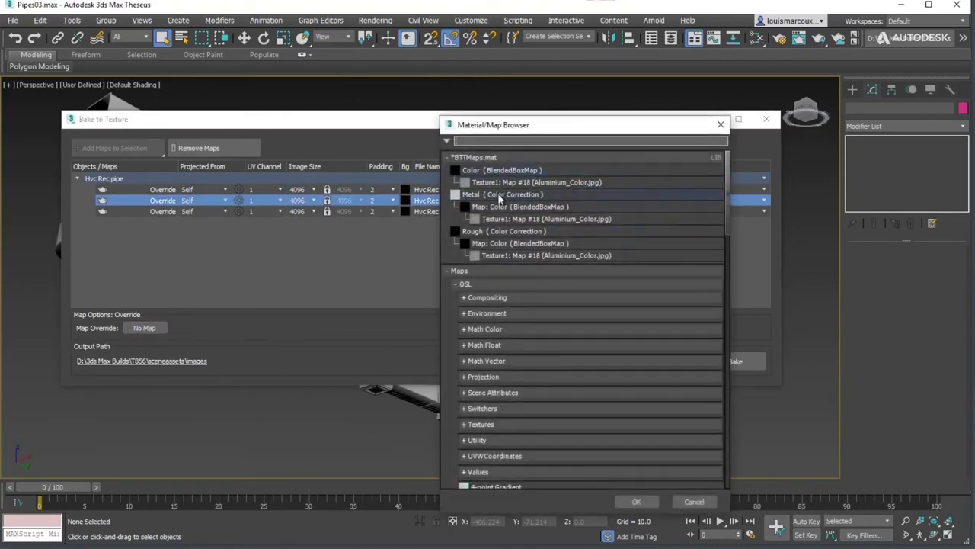
left_click(499, 196)
left_click(636, 501)
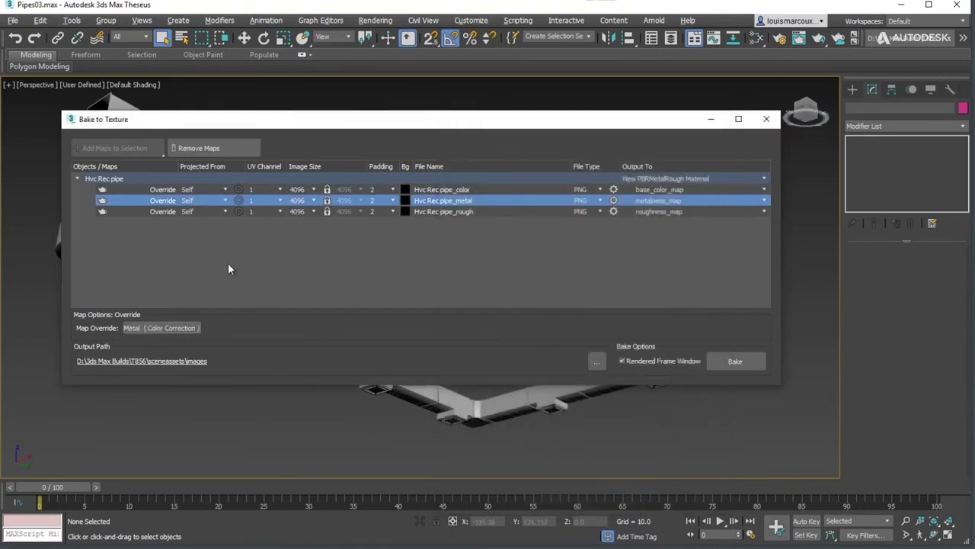
left_click(155, 211)
left_click(144, 328)
left_click(533, 231)
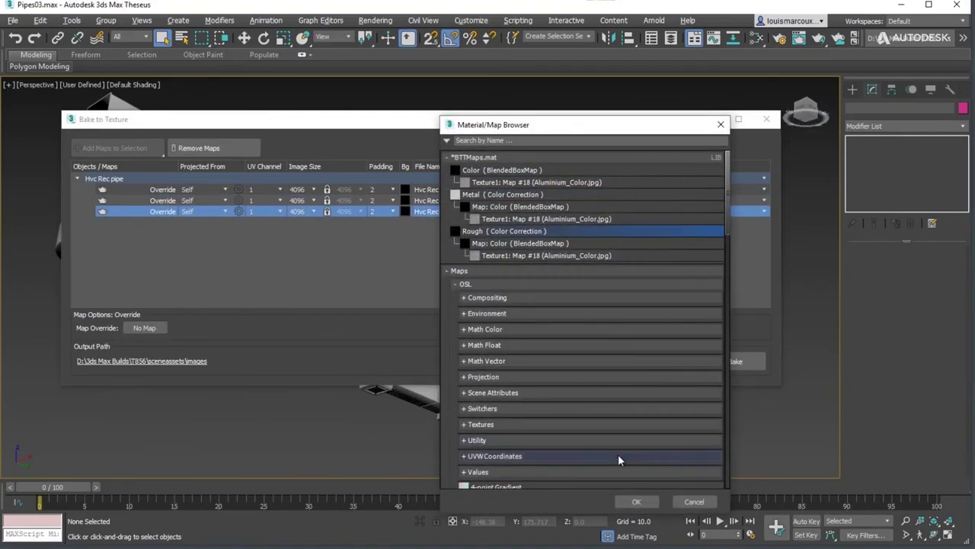
left_click(636, 501)
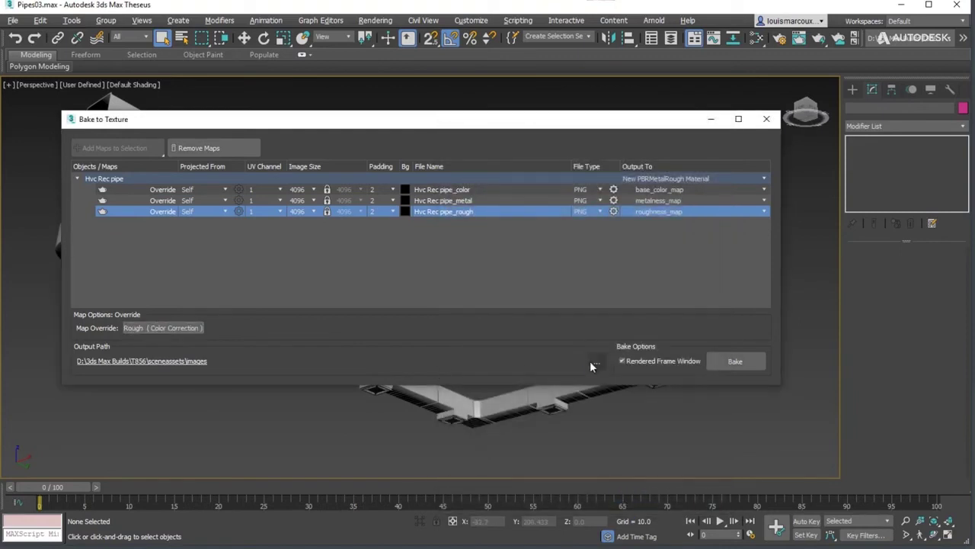
Bake the maps to D:\Temp\Pipes and close the bake dialogs.
left_click(594, 363)
left_click(480, 327)
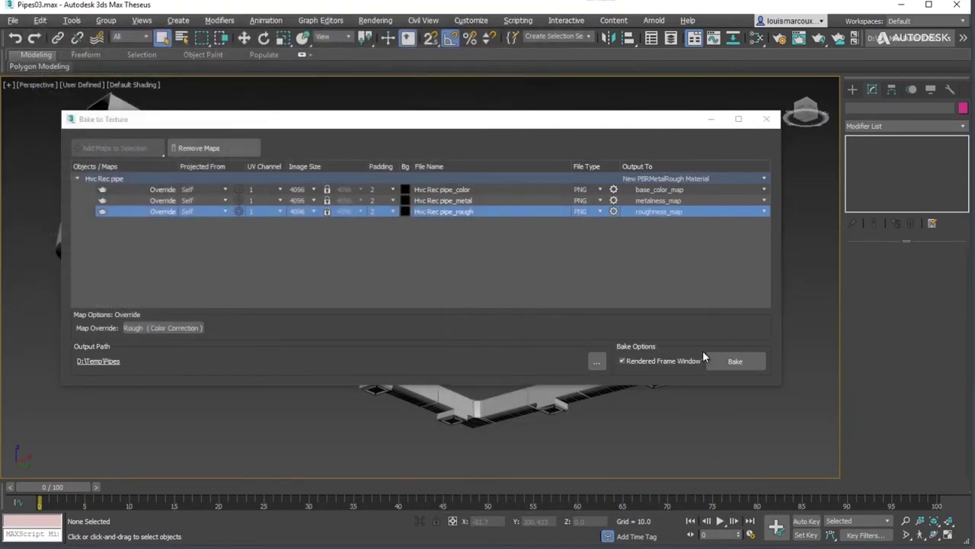
left_click(743, 363)
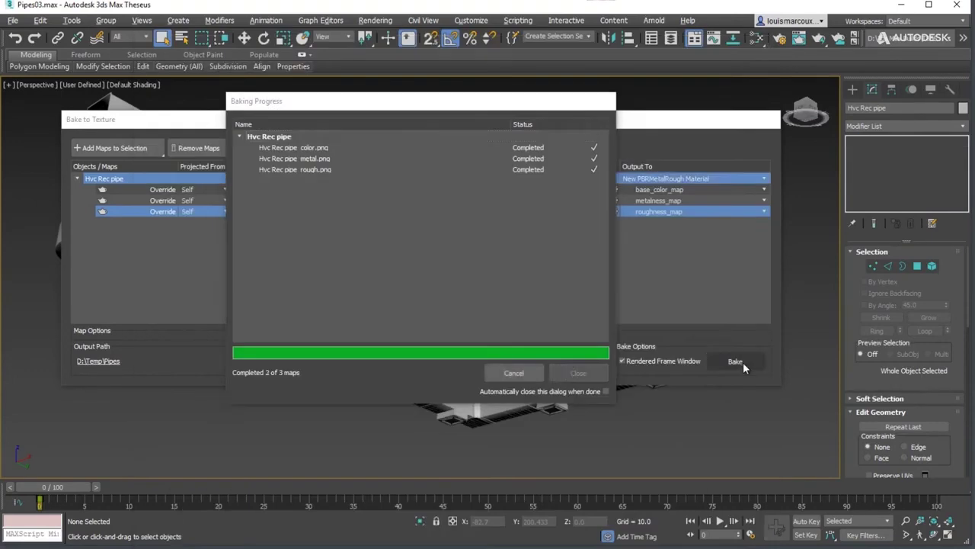
left_click(590, 373)
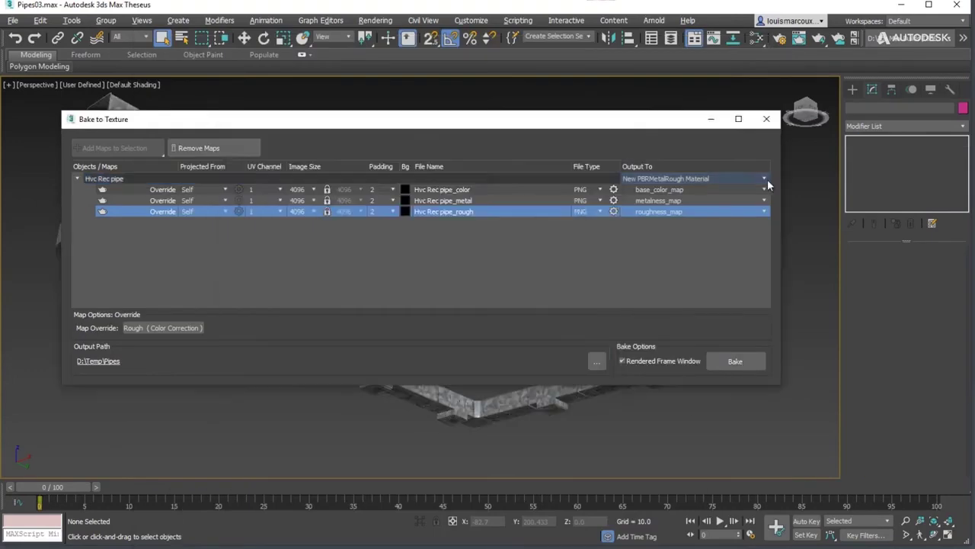
left_click(769, 120)
Switch the viewport to High Quality shading and zoom in on the duct's open end.
left_click(79, 84)
left_click(101, 116)
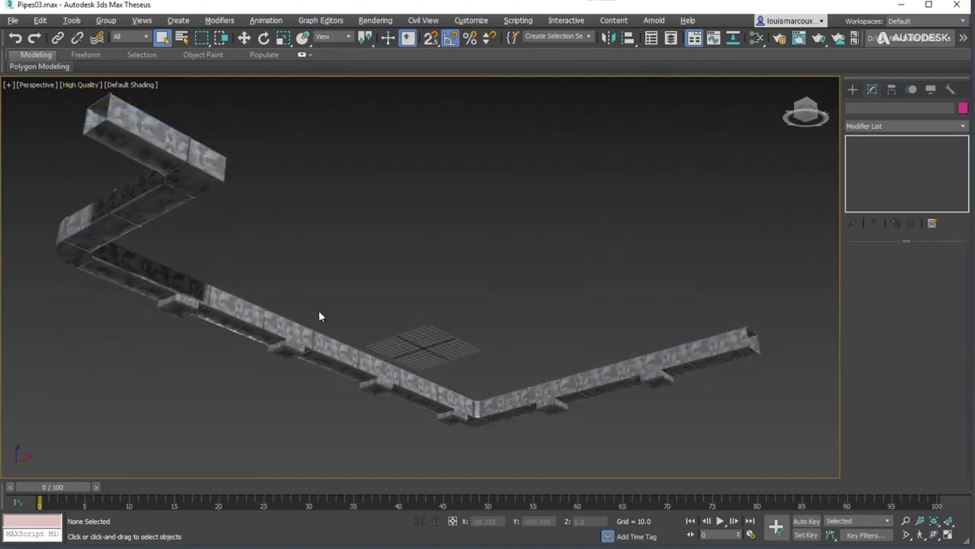
mouse_move(308, 294)
middle_mouse_down("alt")
mouse_move(320, 330)
mouse_move(332, 334)
mouse_move(304, 257)
mouse_move(305, 224)
middle_mouse_up("alt")
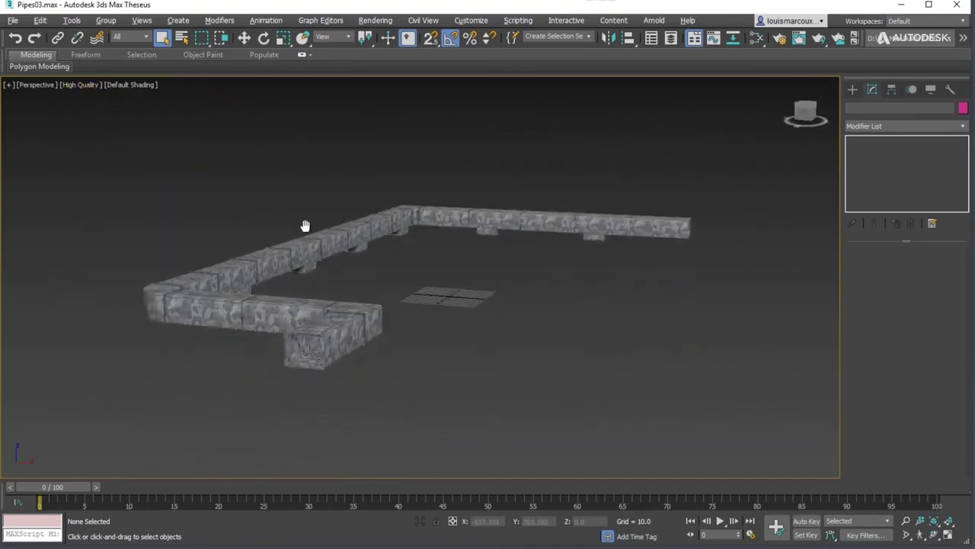
scroll(327, 230, "up", 3)
scroll(327, 231, "up", 2)
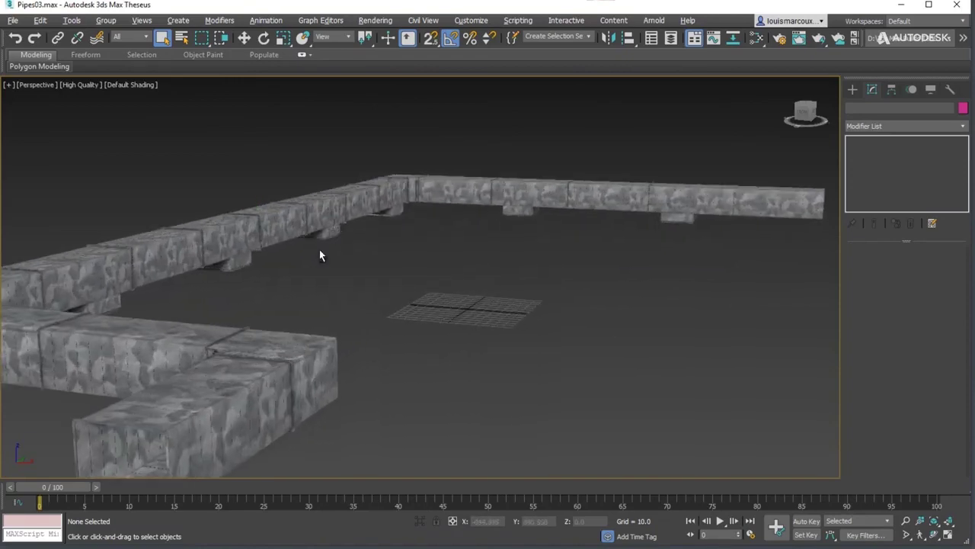
scroll(320, 255, "up", 3)
middle_click_drag(324, 226, 371, 190)
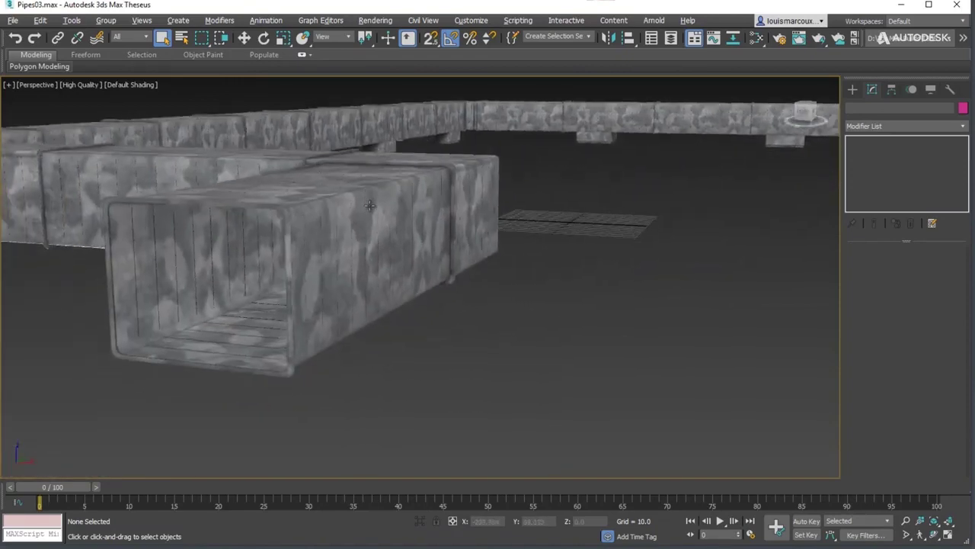